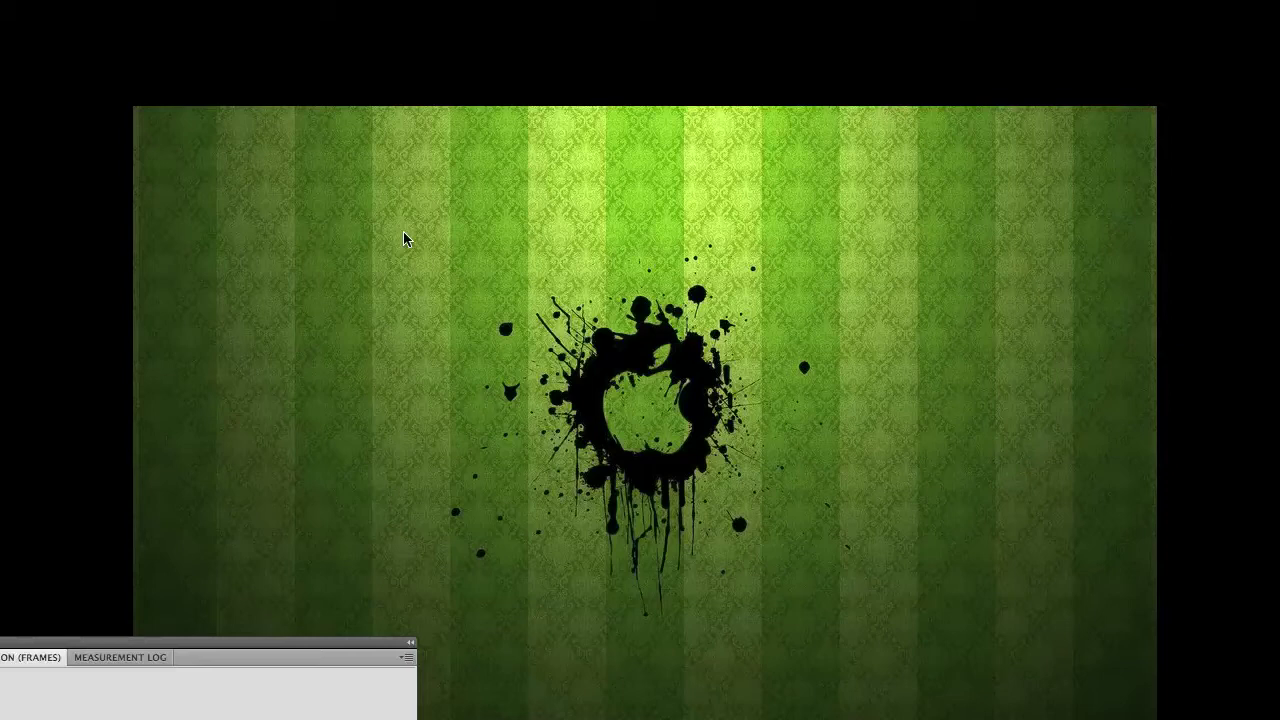
# Create a 290 × 150 pixel RGB document at 72 pixels/inch and fill it with the dark blue-grey foreground colour.
pyautogui.press('super+n')
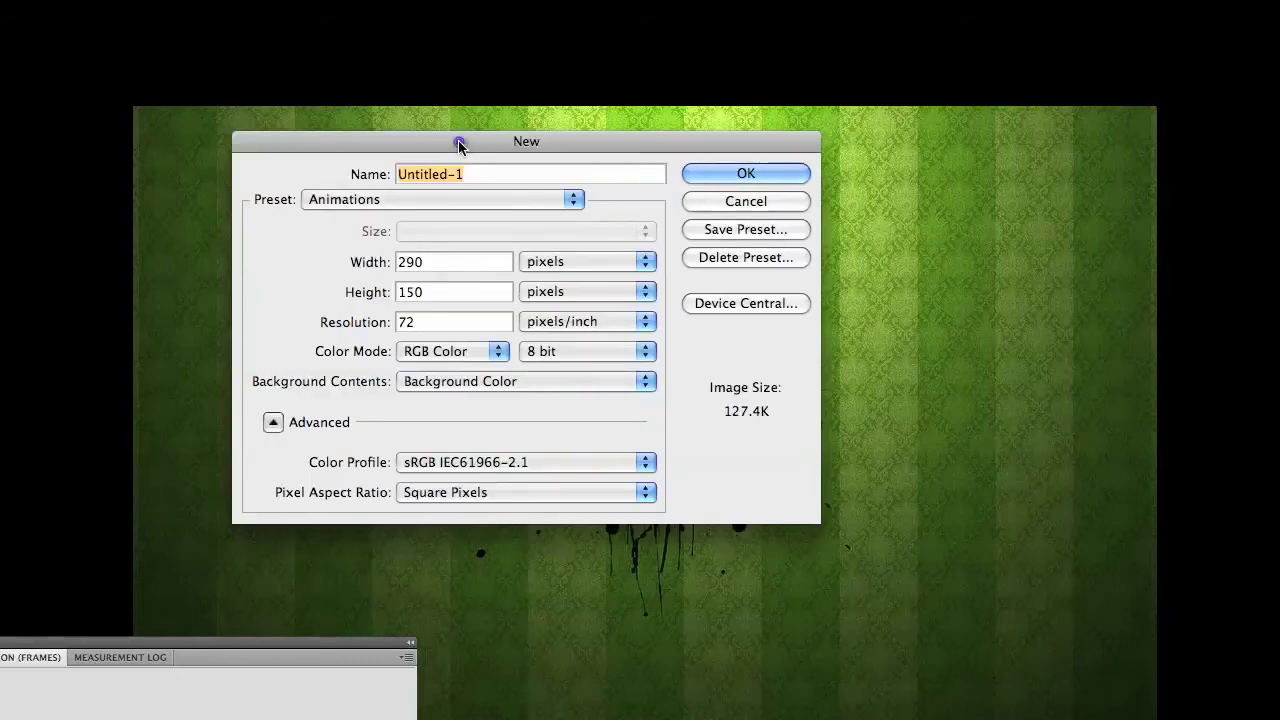
pyautogui.moveTo(458, 144); pyautogui.dragTo(583, 162)
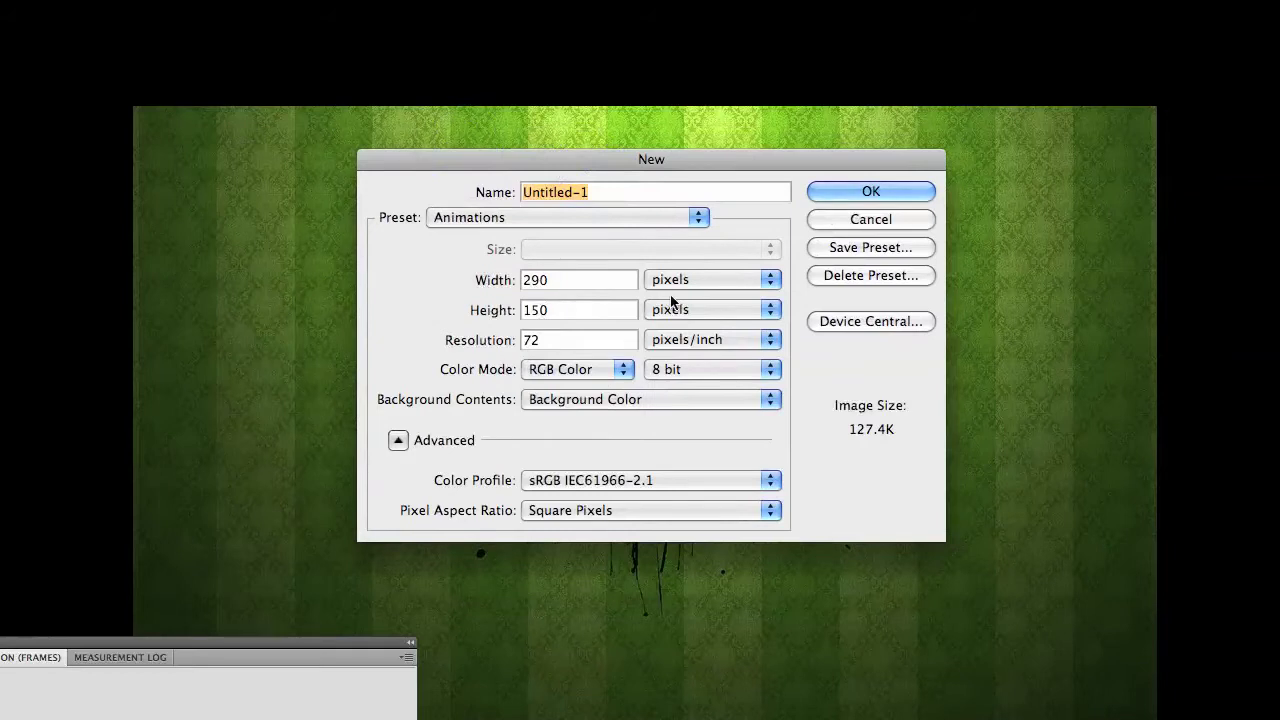
pyautogui.click(829, 191)
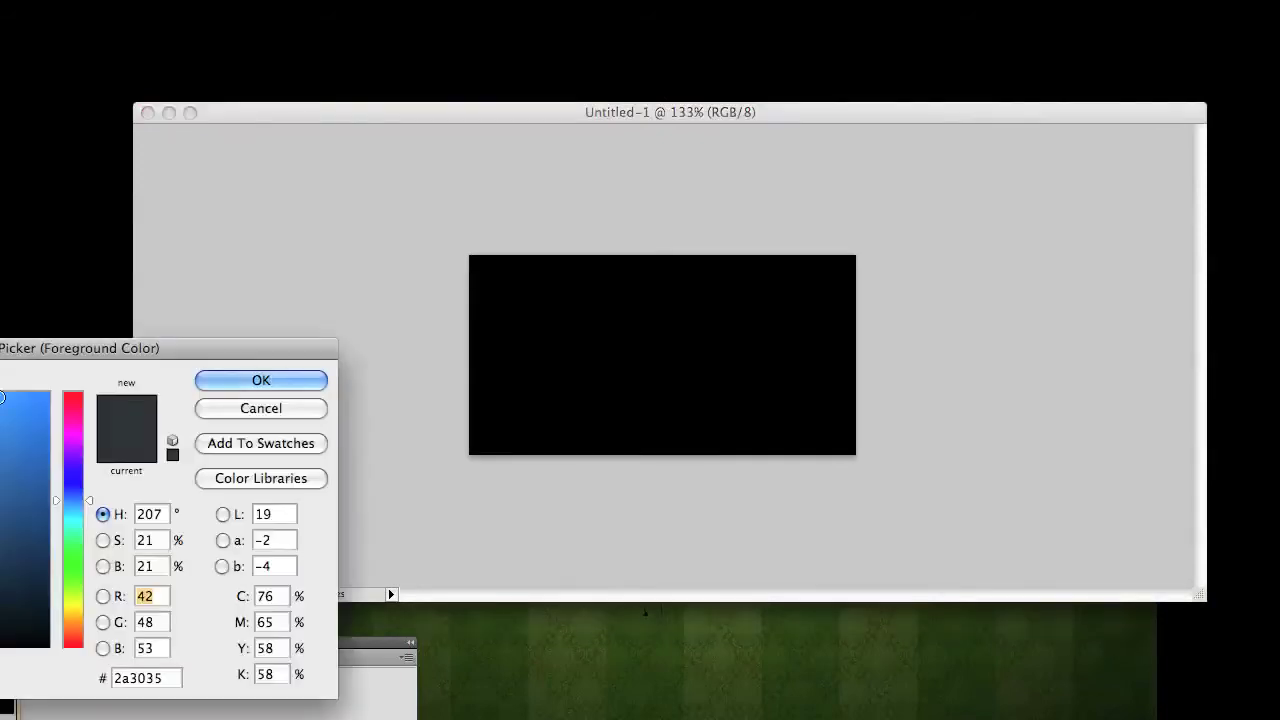
pyautogui.moveTo(48, 348); pyautogui.dragTo(543, 100)
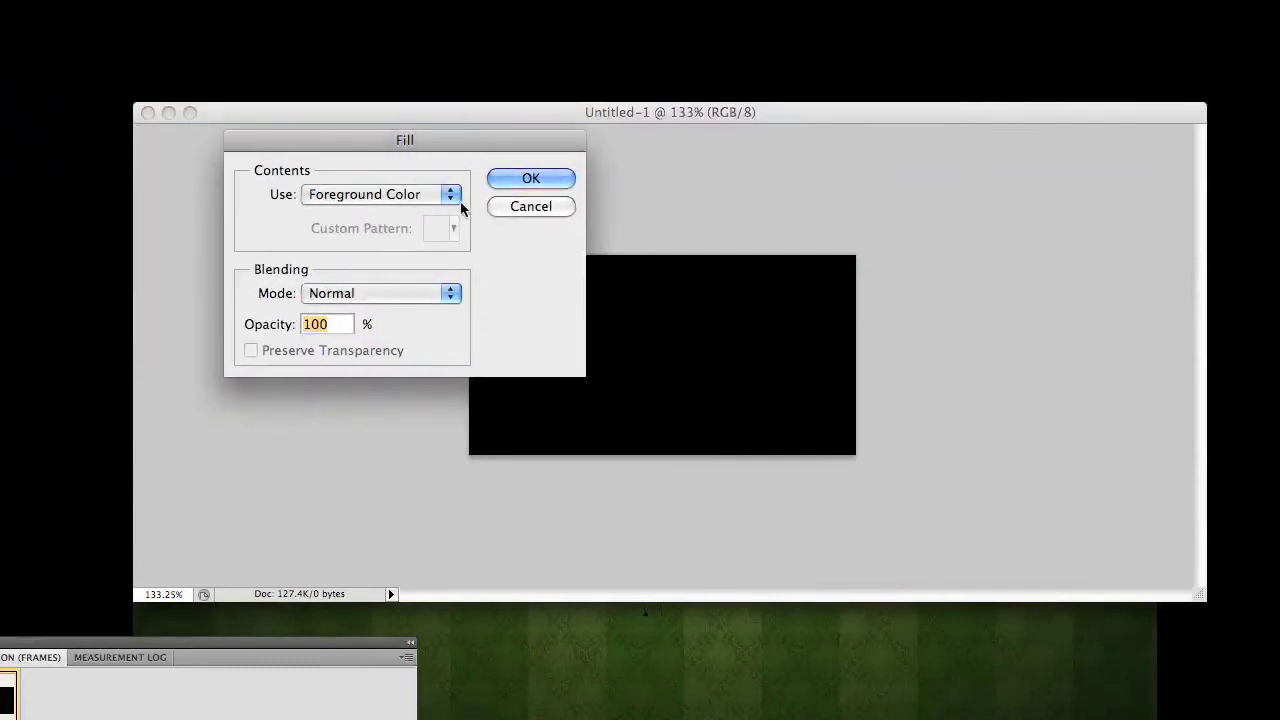
pyautogui.click(525, 178)
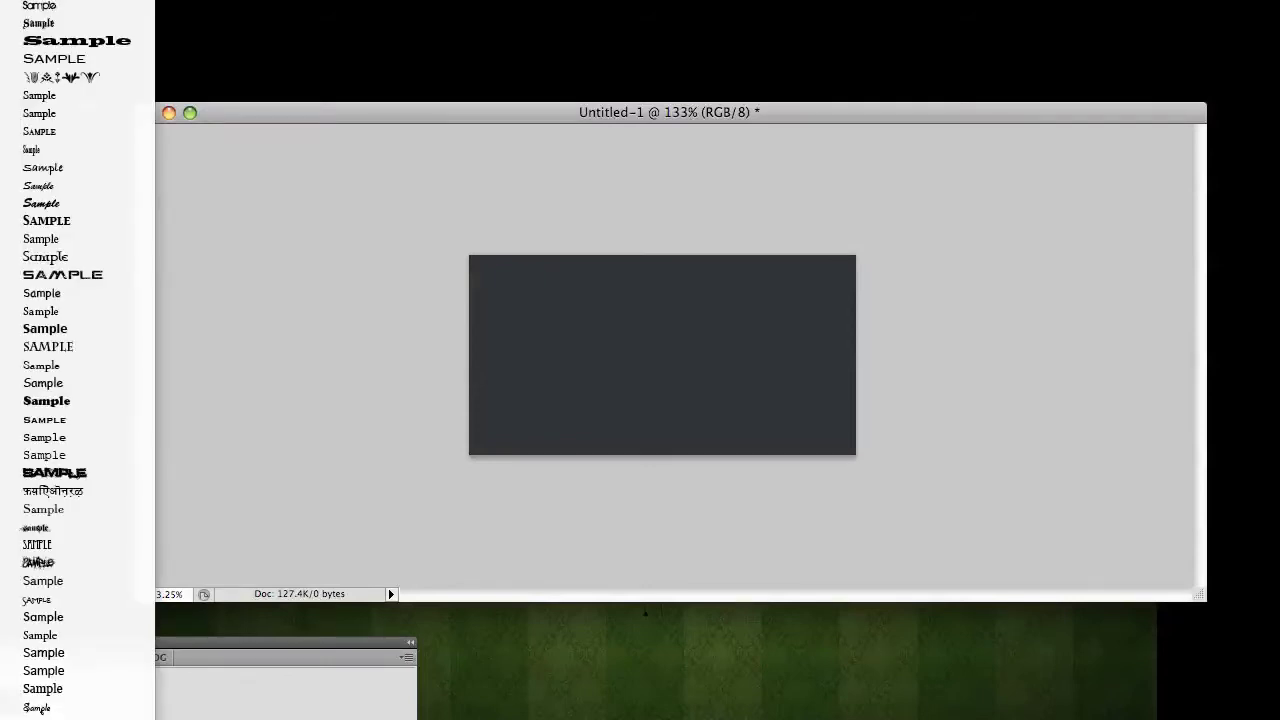
# Add the text "Niffty" in black and enlarge it to span most of the canvas width along the upper half.
pyautogui.scroll(3, 77, 360)
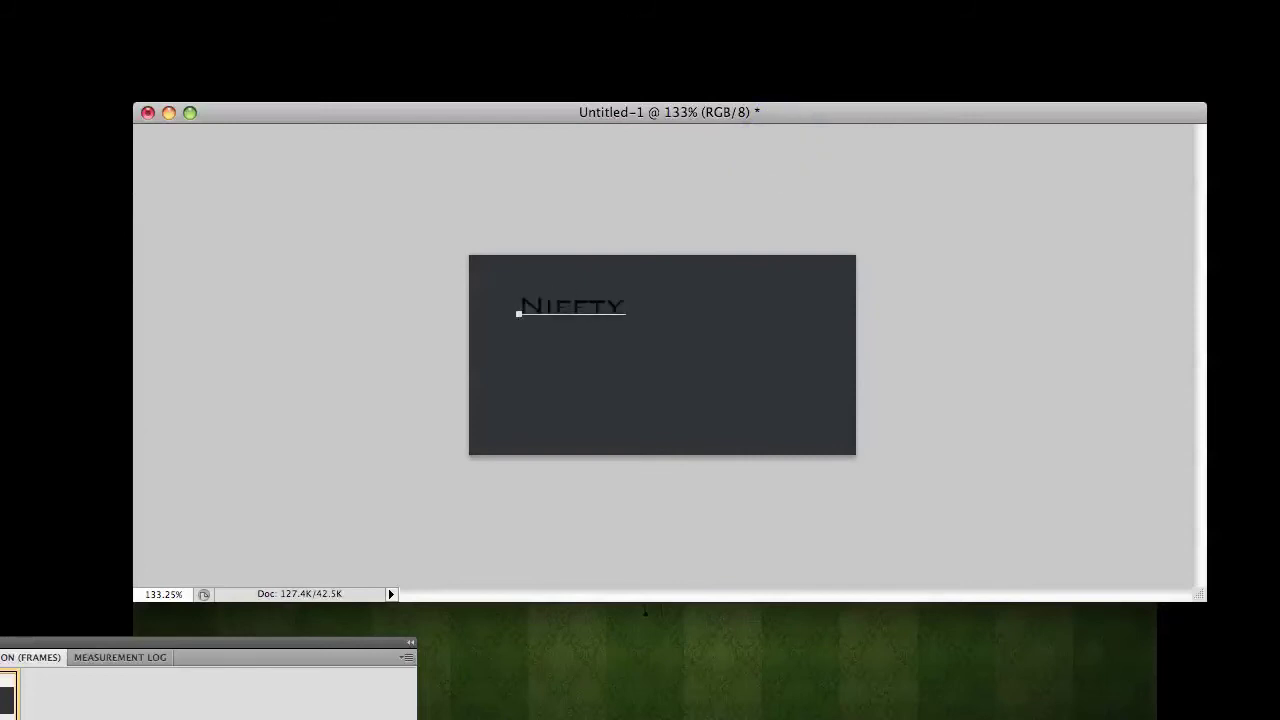
pyautogui.press('super+Return')
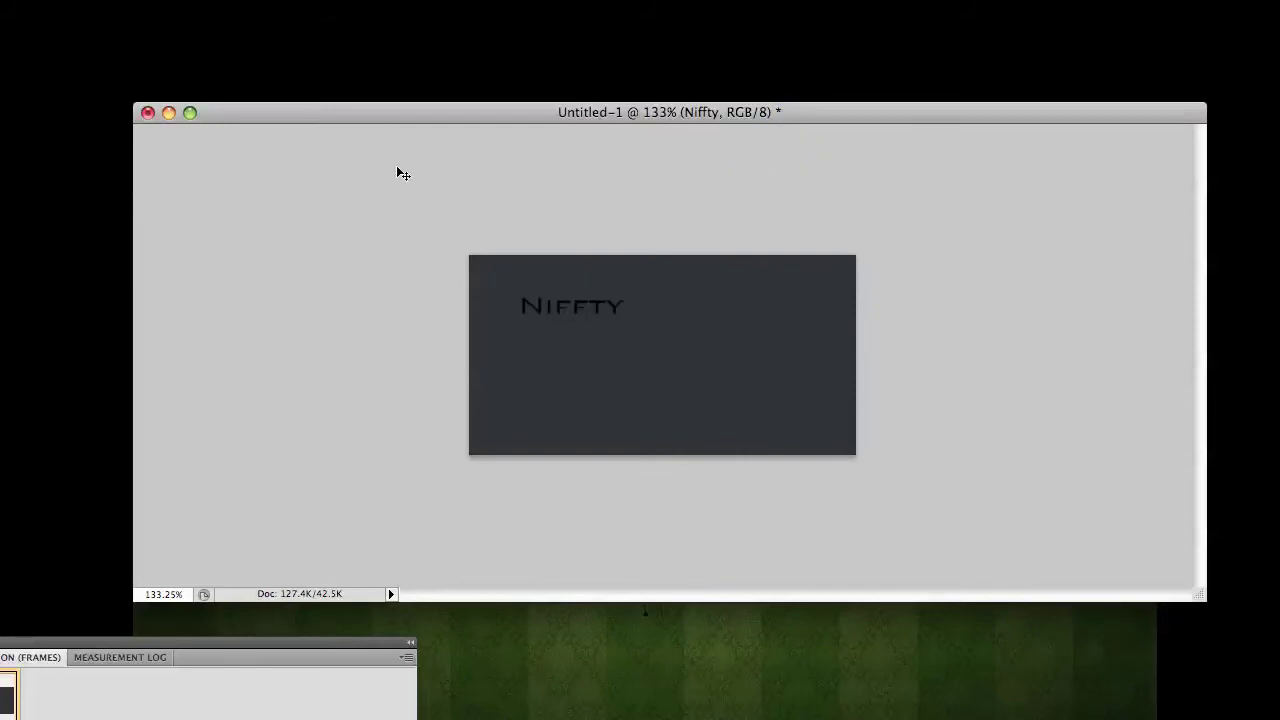
pyautogui.press('super+t')
pyautogui.moveTo(630, 286); pyautogui.dragTo(836, 279)
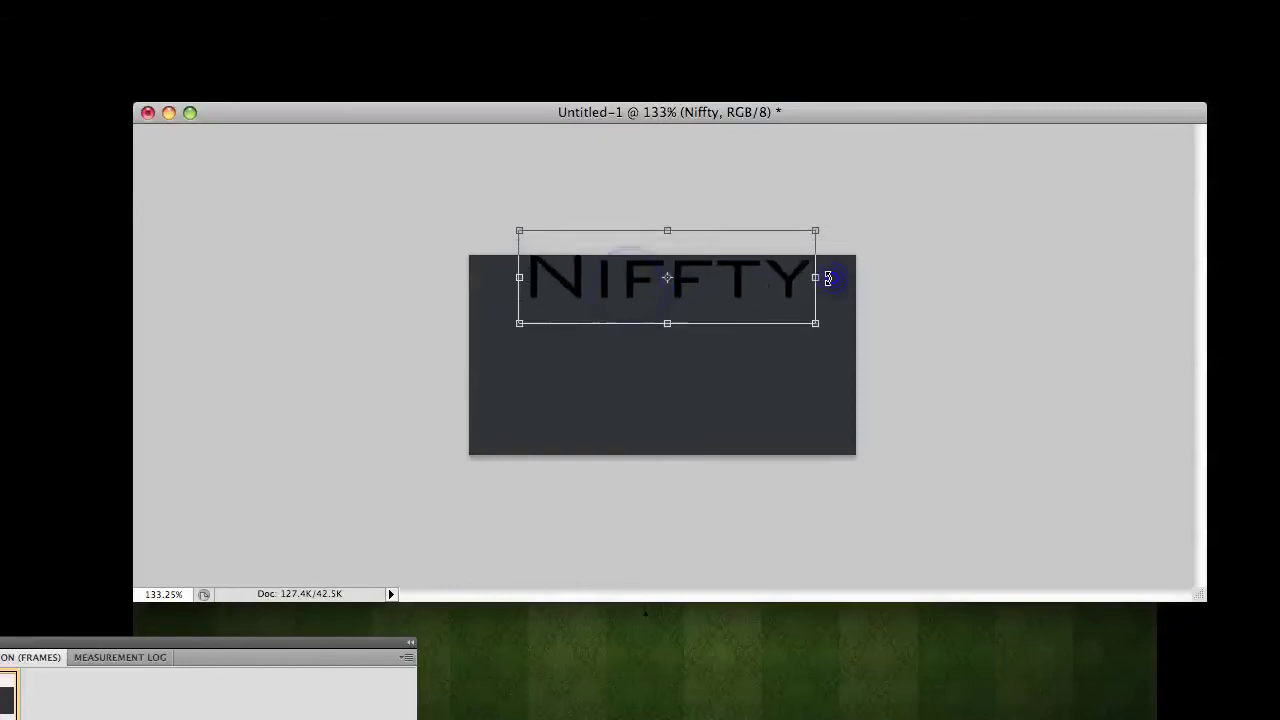
pyautogui.moveTo(754, 283); pyautogui.dragTo(750, 307)
pyautogui.moveTo(809, 348); pyautogui.dragTo(853, 371)
pyautogui.press('Return')
pyautogui.moveTo(777, 323); pyautogui.dragTo(751, 314)
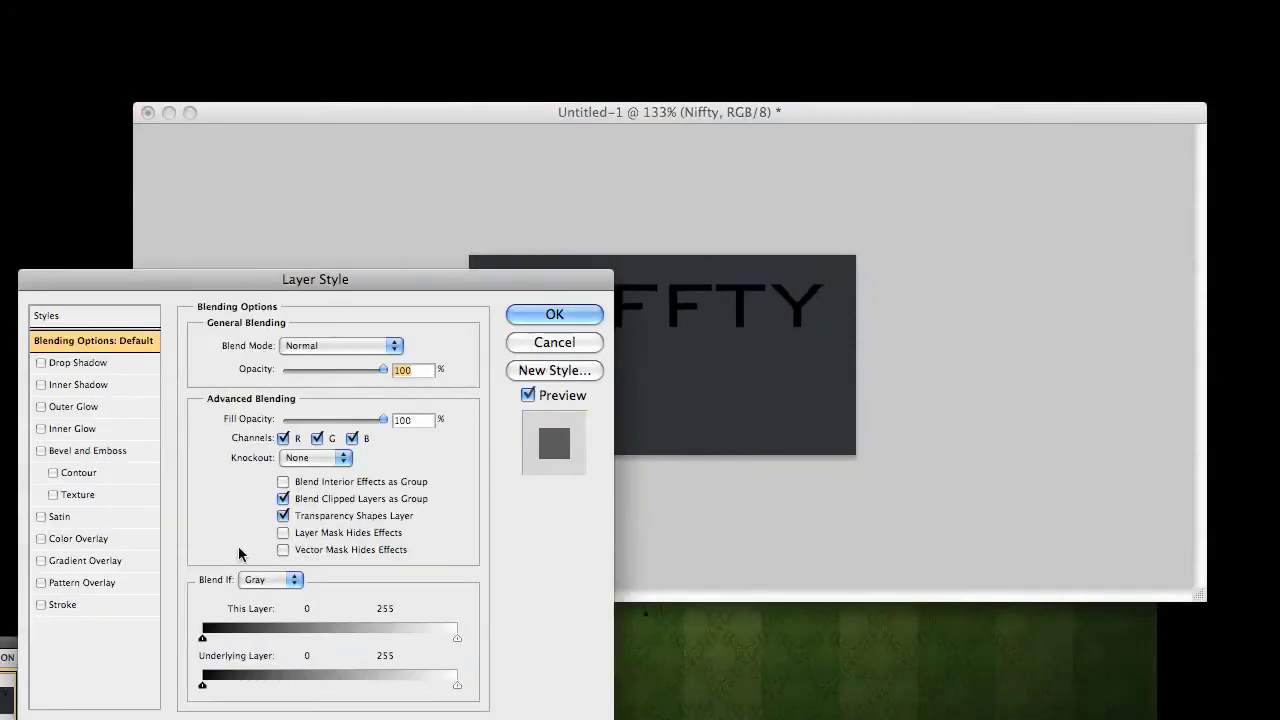
# Give the Niffty text a 2 px outside stroke in white (#ffffff) at 100% opacity.
pyautogui.click(83, 603)
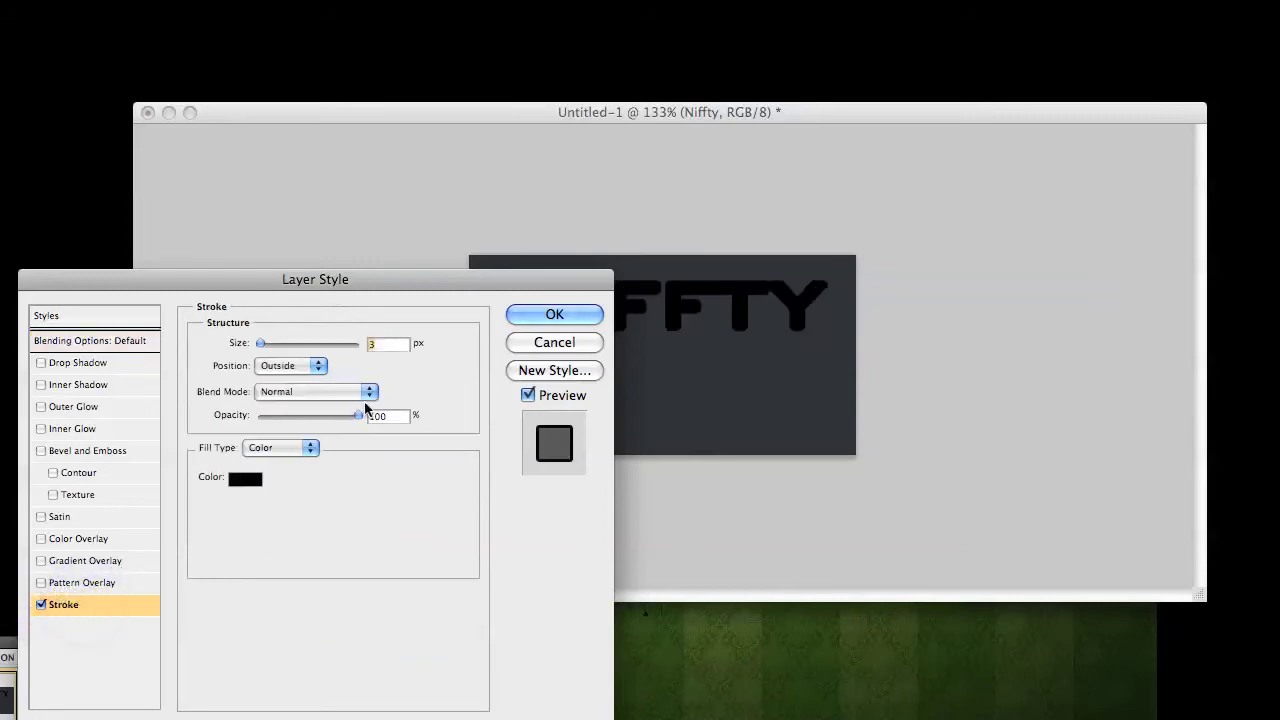
pyautogui.write('2')
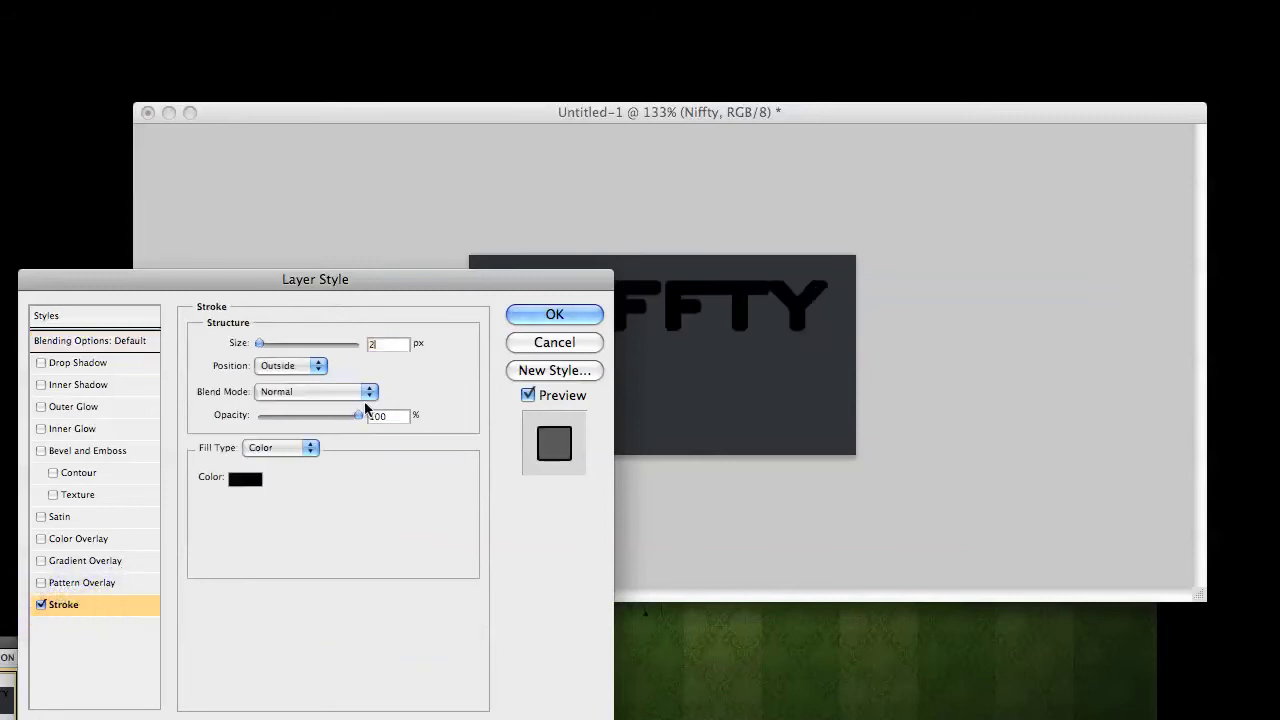
pyautogui.click(247, 484)
pyautogui.click(446, 261)
pyautogui.click(196, 116)
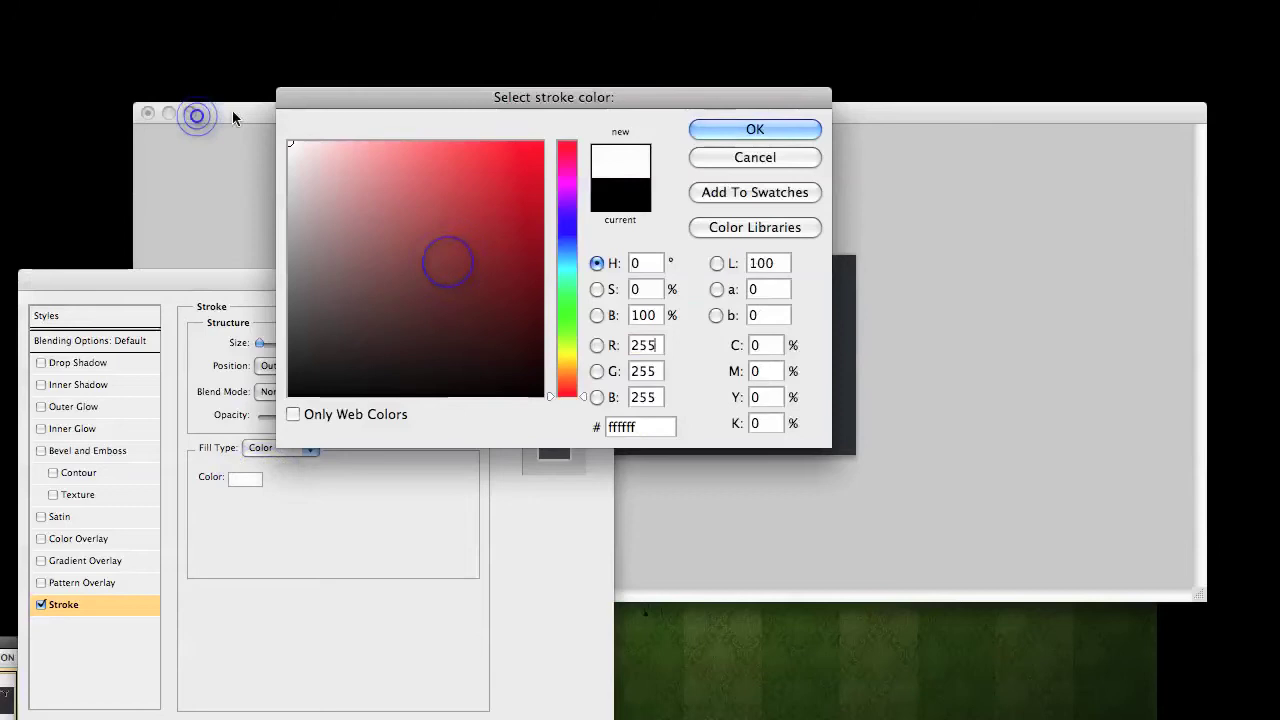
pyautogui.click(756, 129)
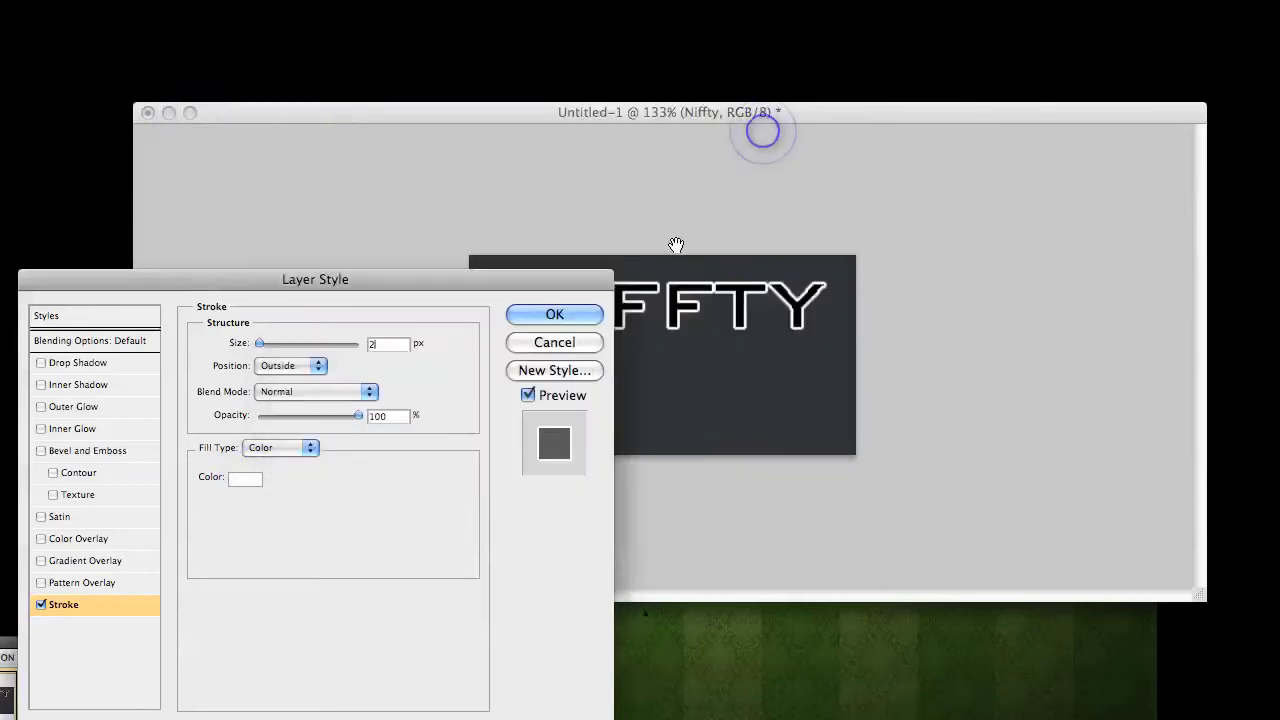
pyautogui.click(579, 314)
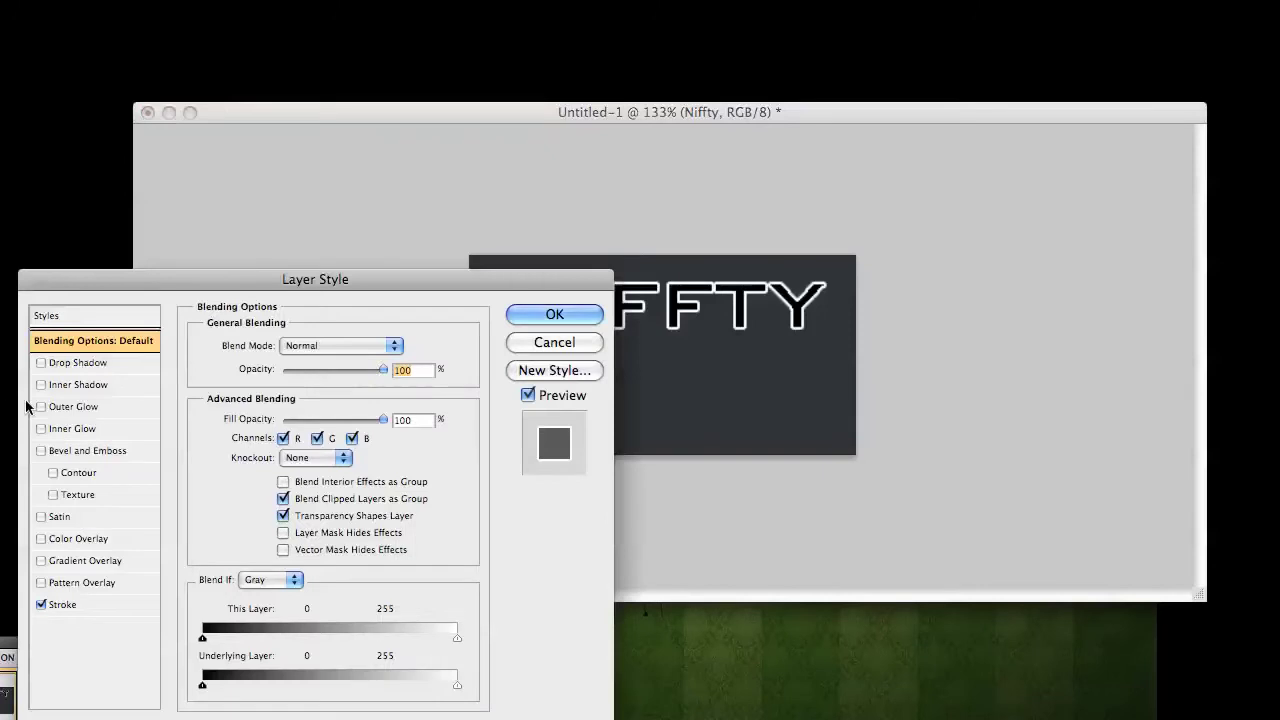
# Add a default drop shadow to the Niffty text and create a new empty layer above it.
pyautogui.click(42, 362)
pyautogui.click(557, 318)
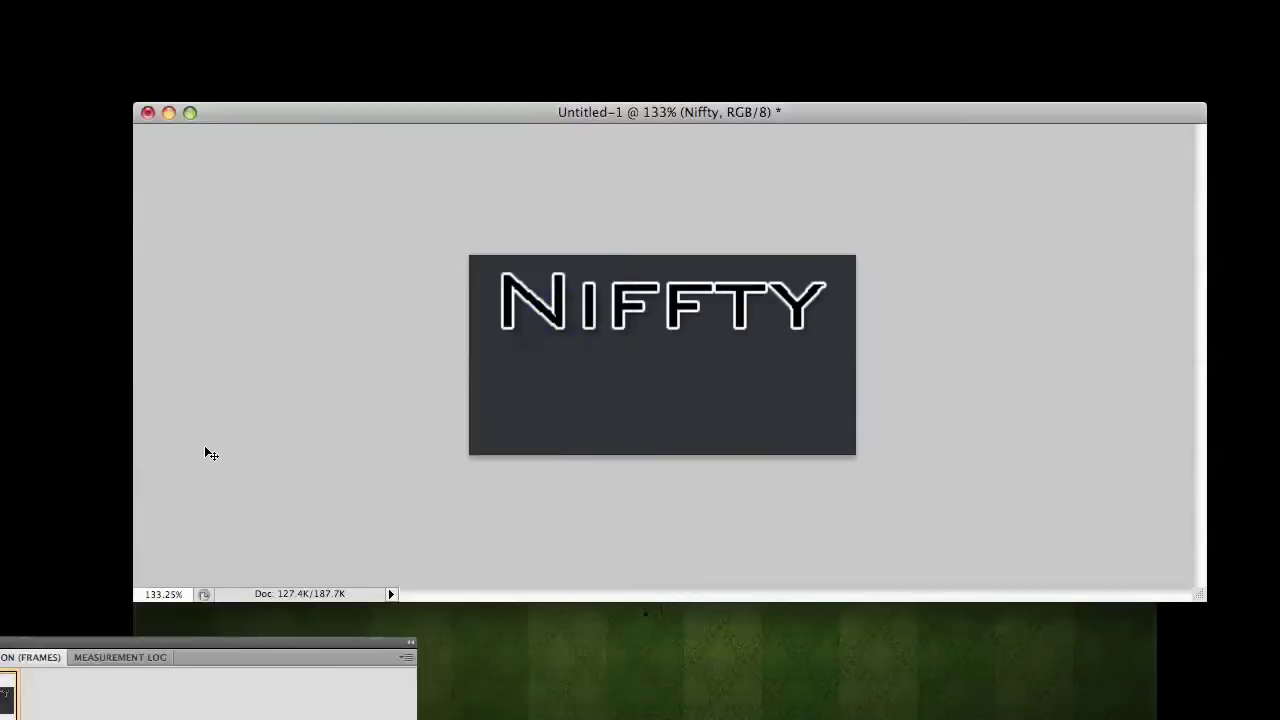
pyautogui.press('alt+shift+super+n')
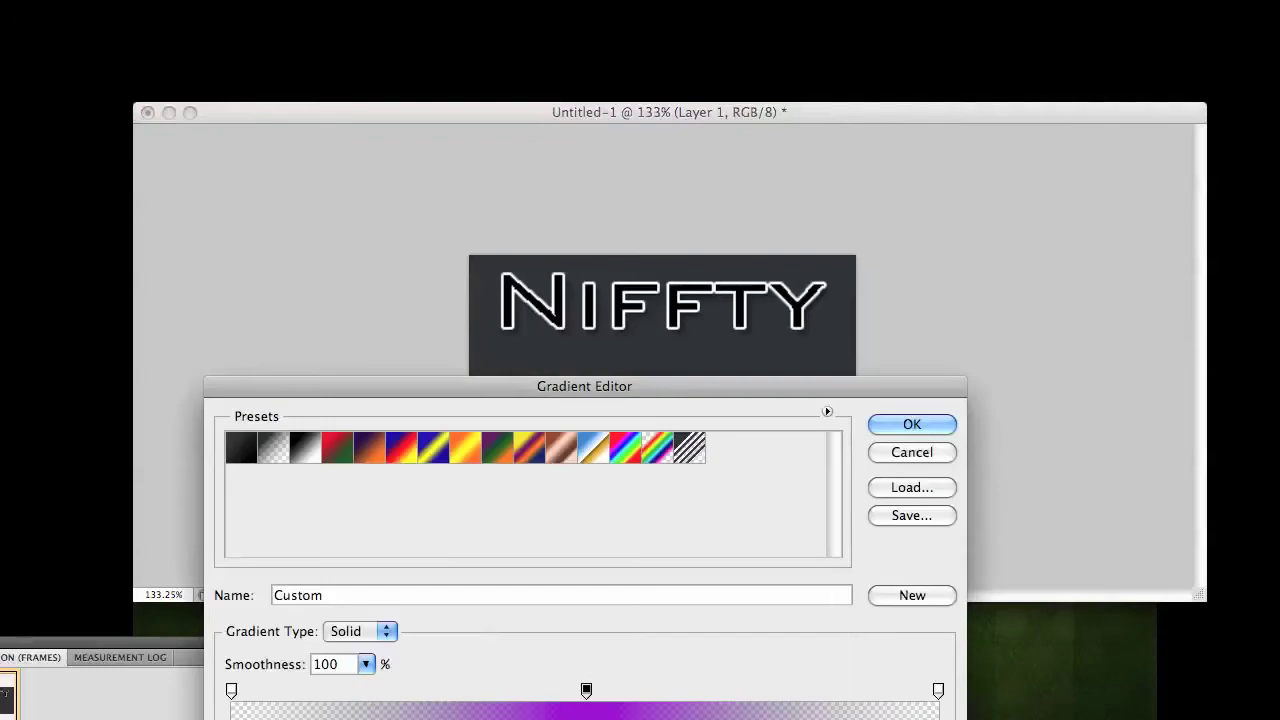
pyautogui.moveTo(572, 384); pyautogui.dragTo(594, 80)
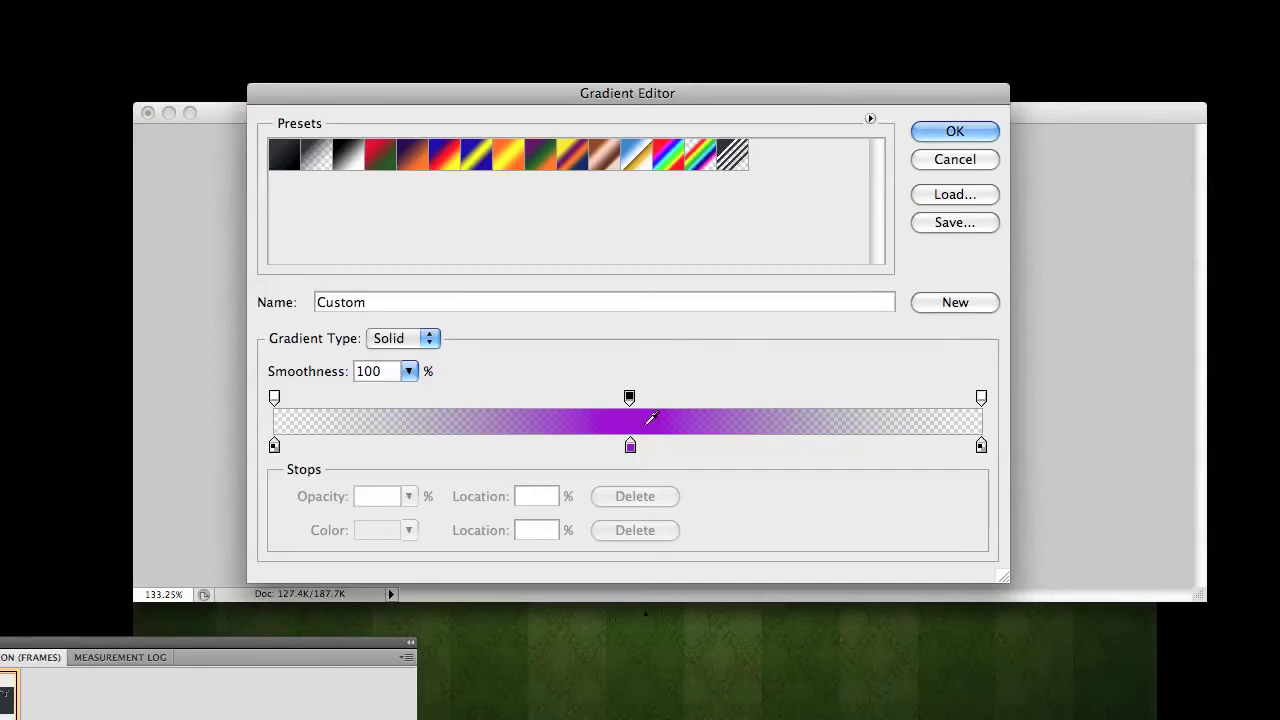
pyautogui.click(286, 160)
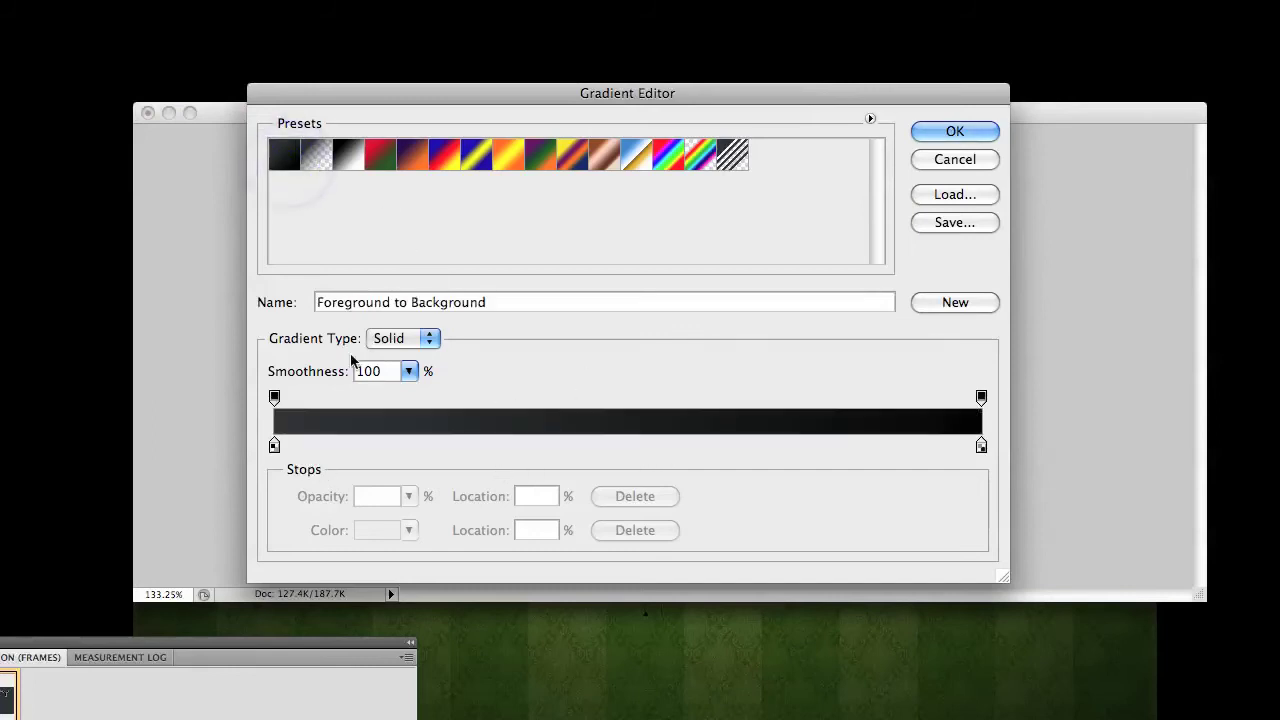
pyautogui.click(320, 160)
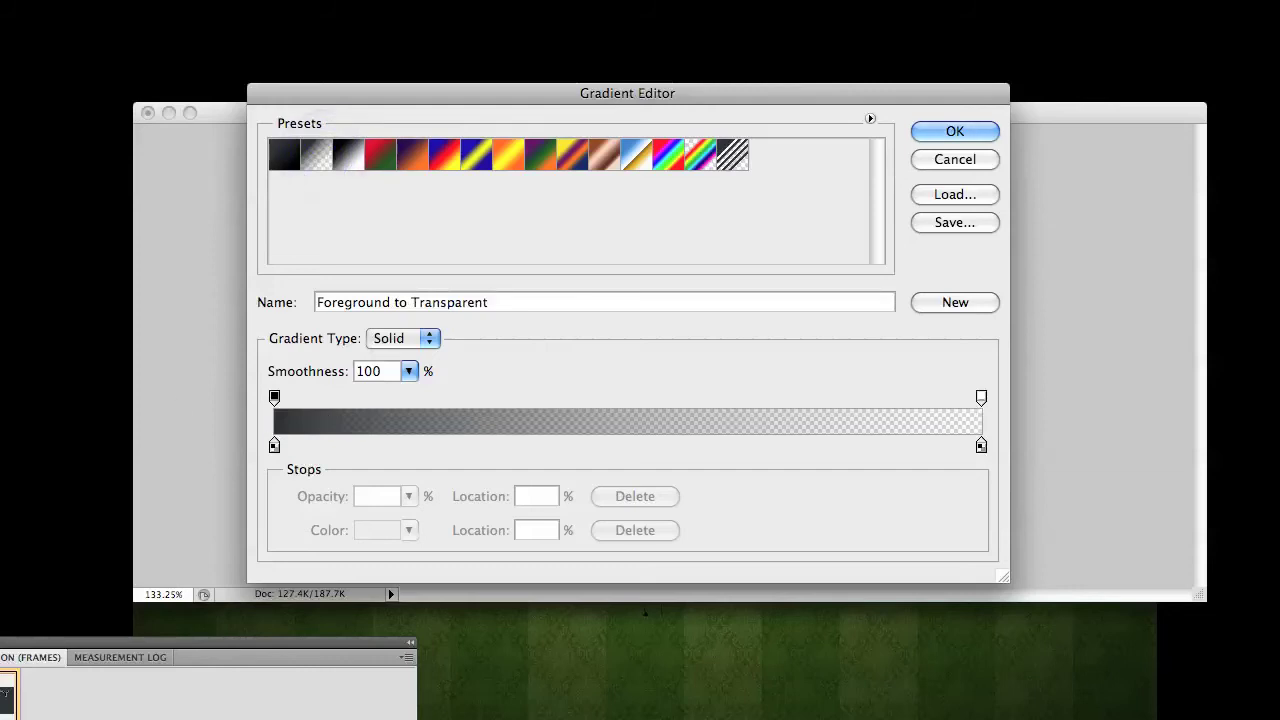
pyautogui.click(919, 160)
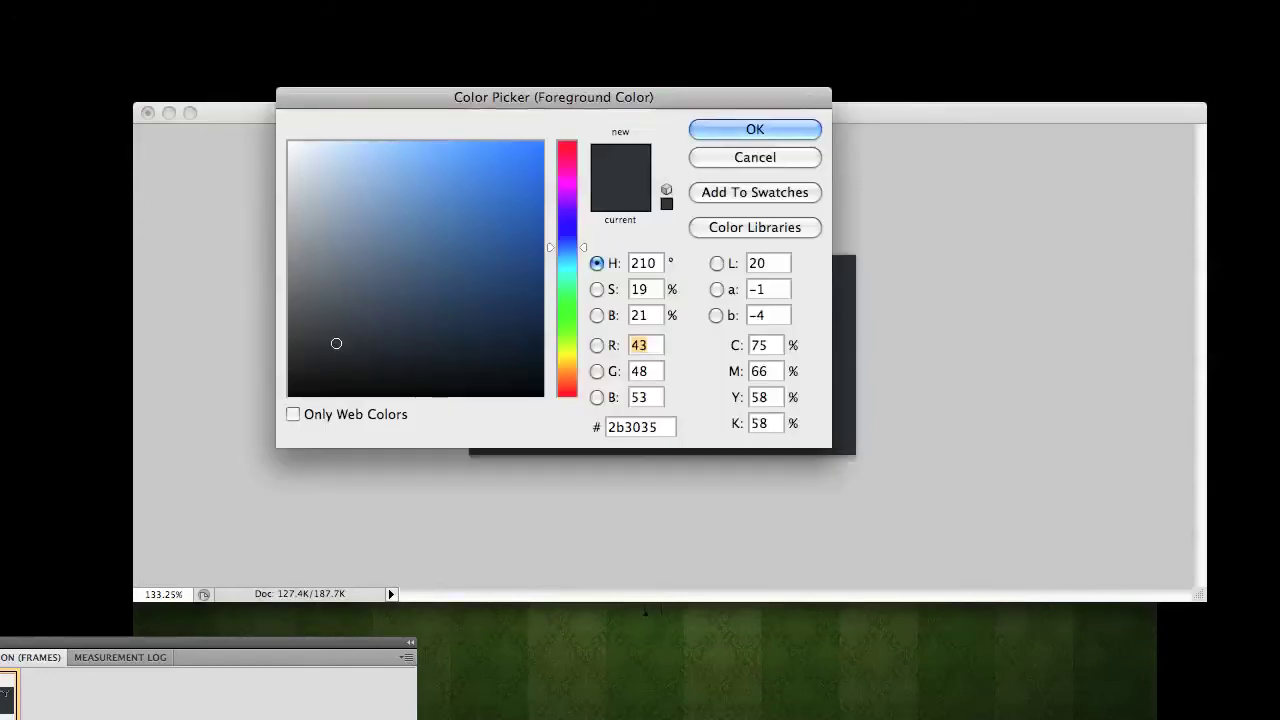
# Set the foreground colour to bright blue (#007fff).
pyautogui.moveTo(488, 250); pyautogui.dragTo(624, 116)
pyautogui.click(753, 132)
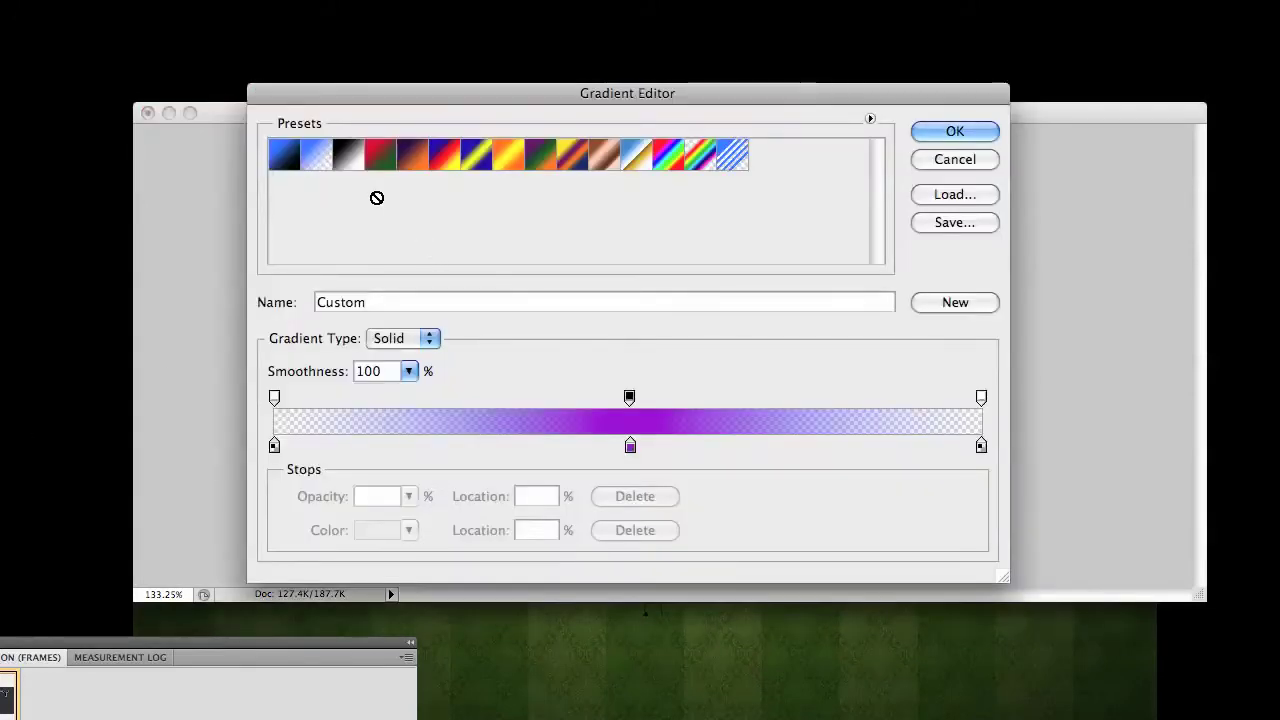
pyautogui.click(320, 159)
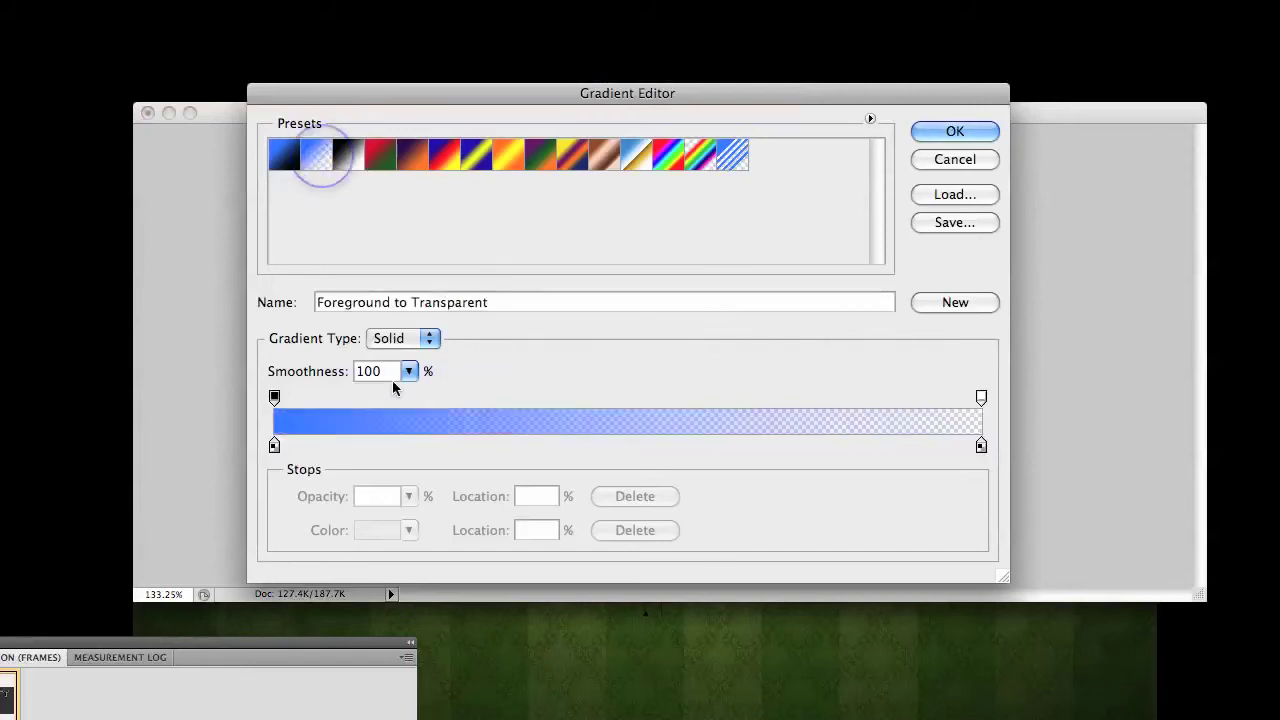
pyautogui.moveTo(275, 448); pyautogui.dragTo(628, 458)
pyautogui.click(275, 447)
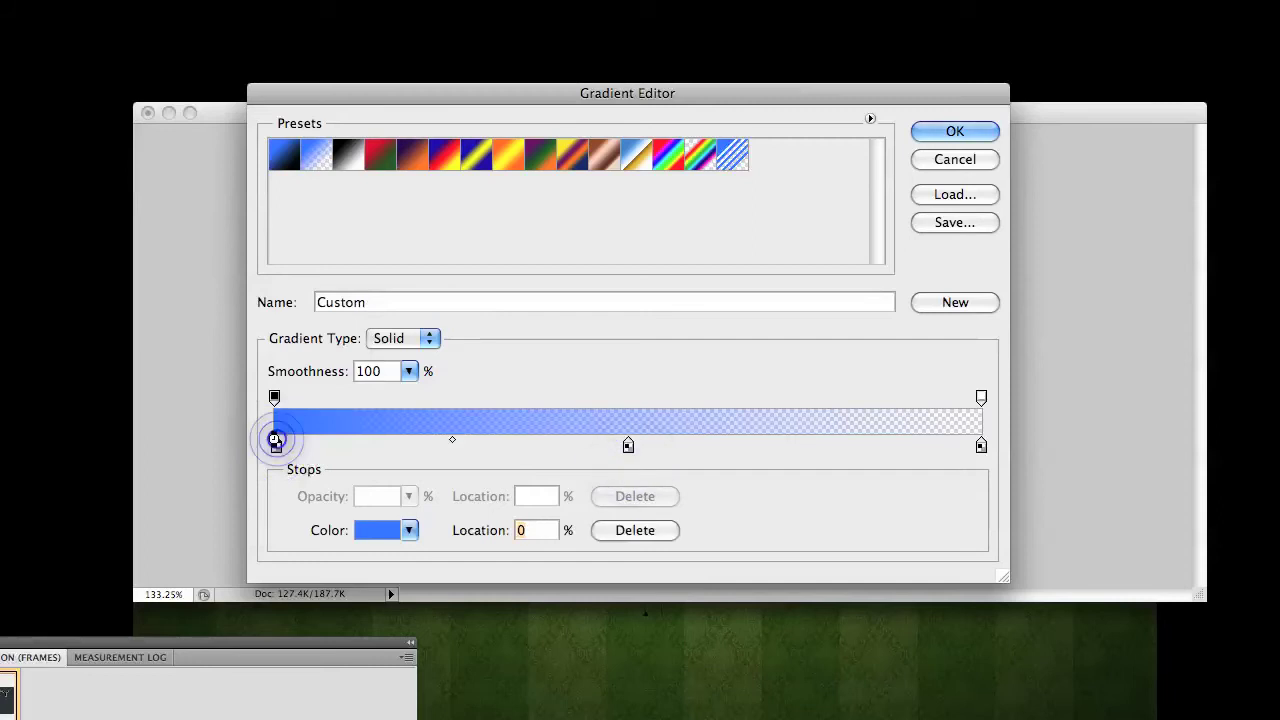
pyautogui.doubleClick(275, 445)
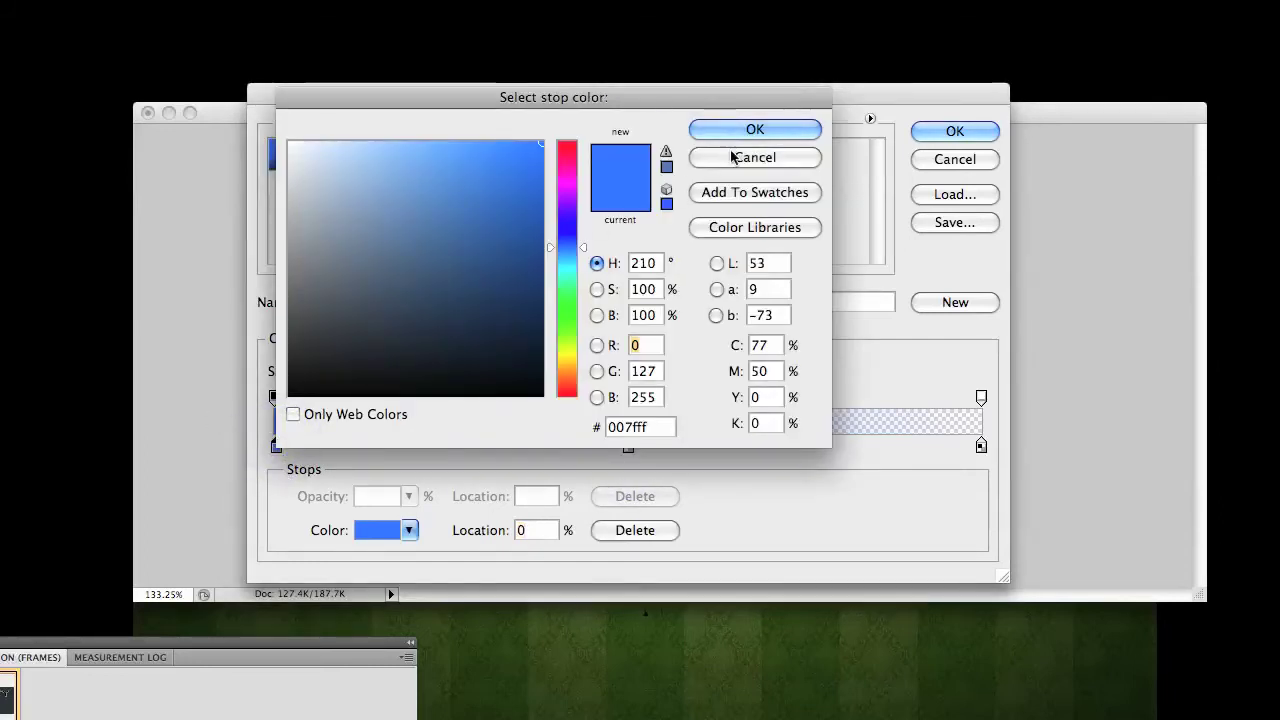
pyautogui.click(784, 130)
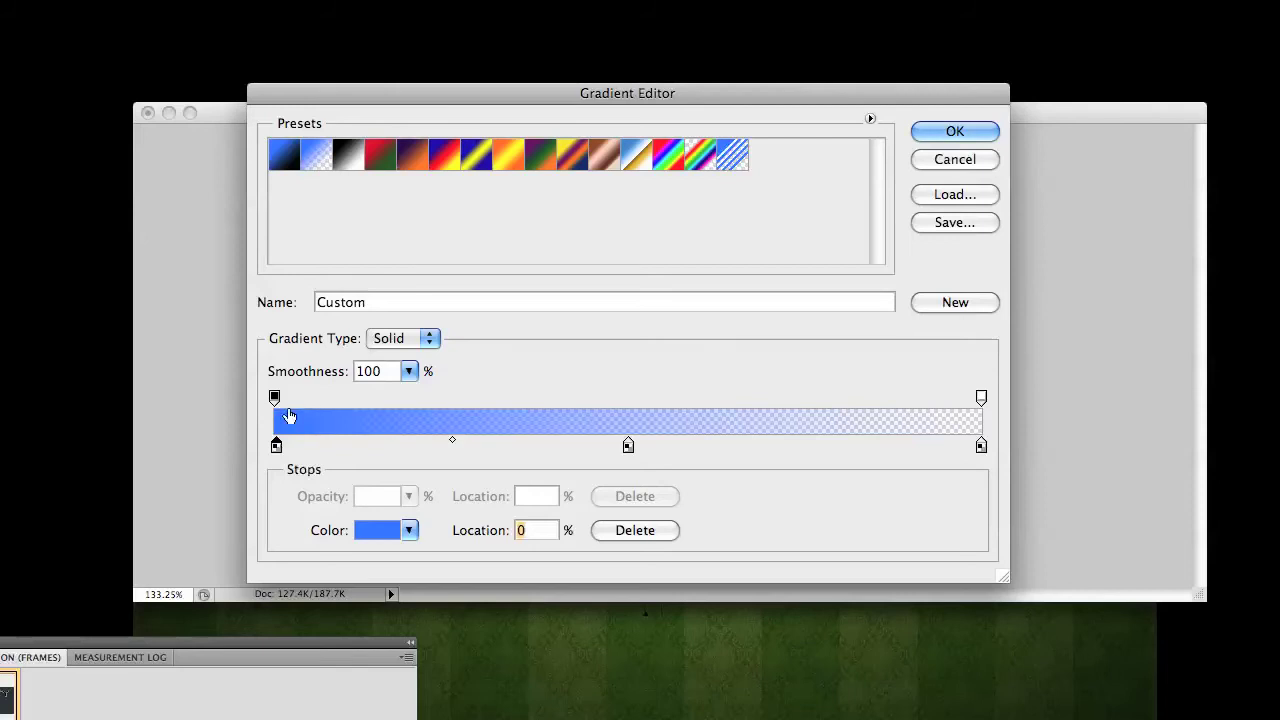
pyautogui.click(275, 398)
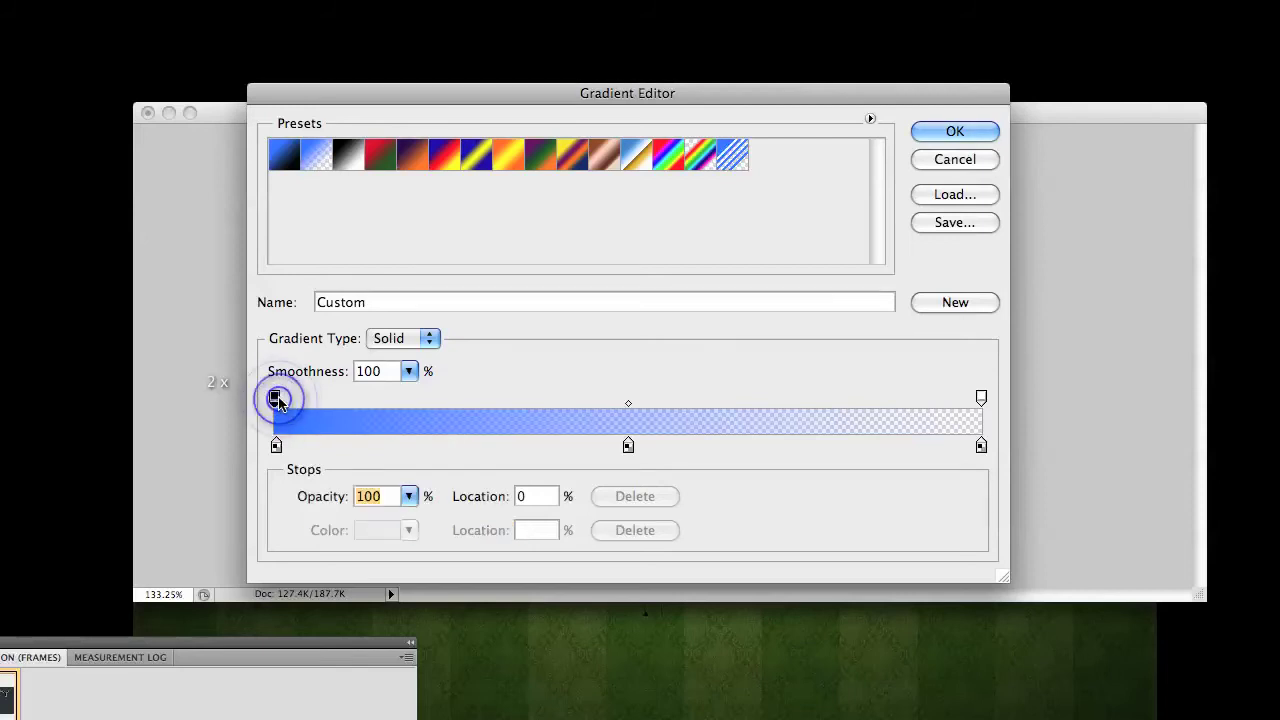
pyautogui.write('0')
pyautogui.click(414, 457)
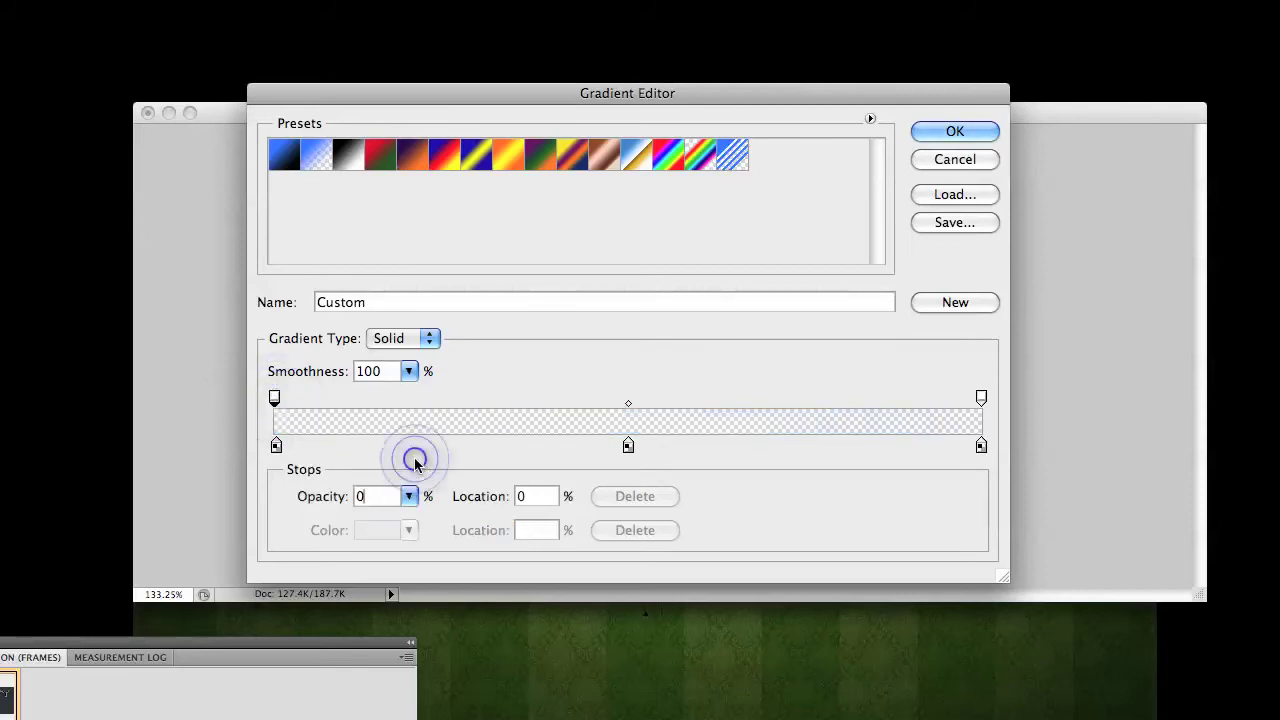
pyautogui.moveTo(277, 446); pyautogui.dragTo(219, 445)
pyautogui.click(980, 398)
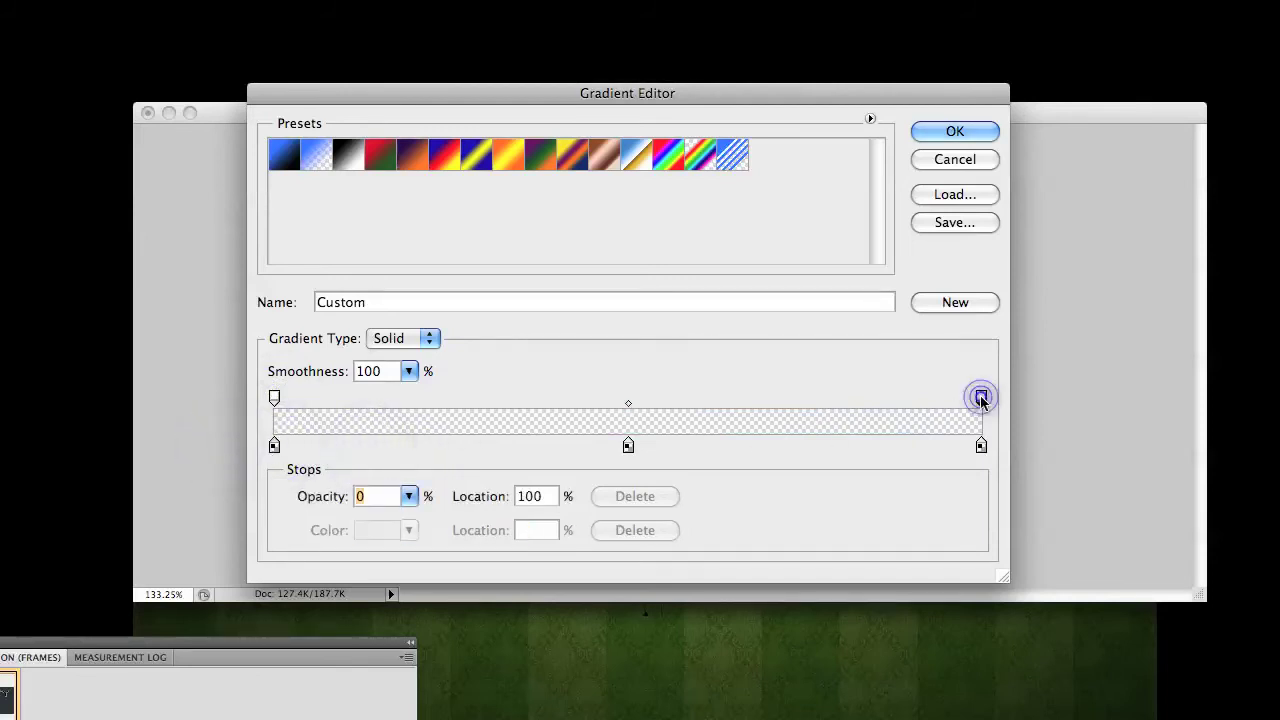
pyautogui.click(452, 462)
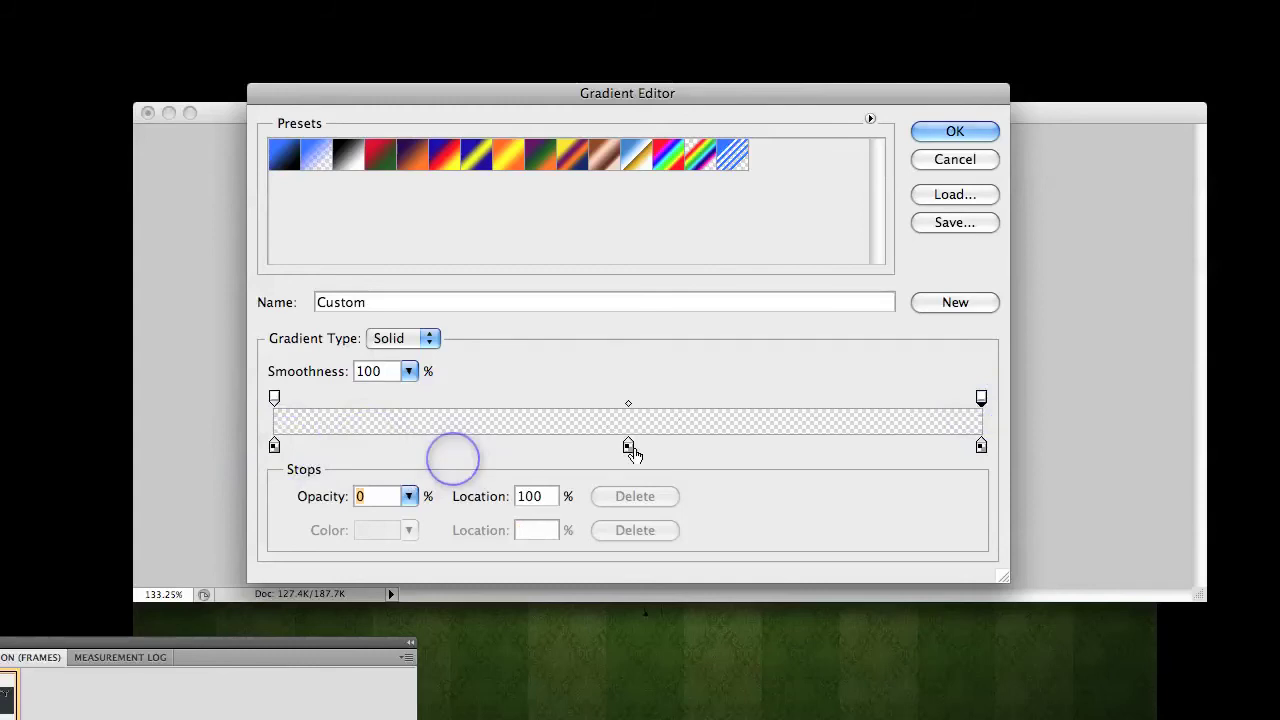
pyautogui.doubleClick(628, 445)
pyautogui.click(808, 129)
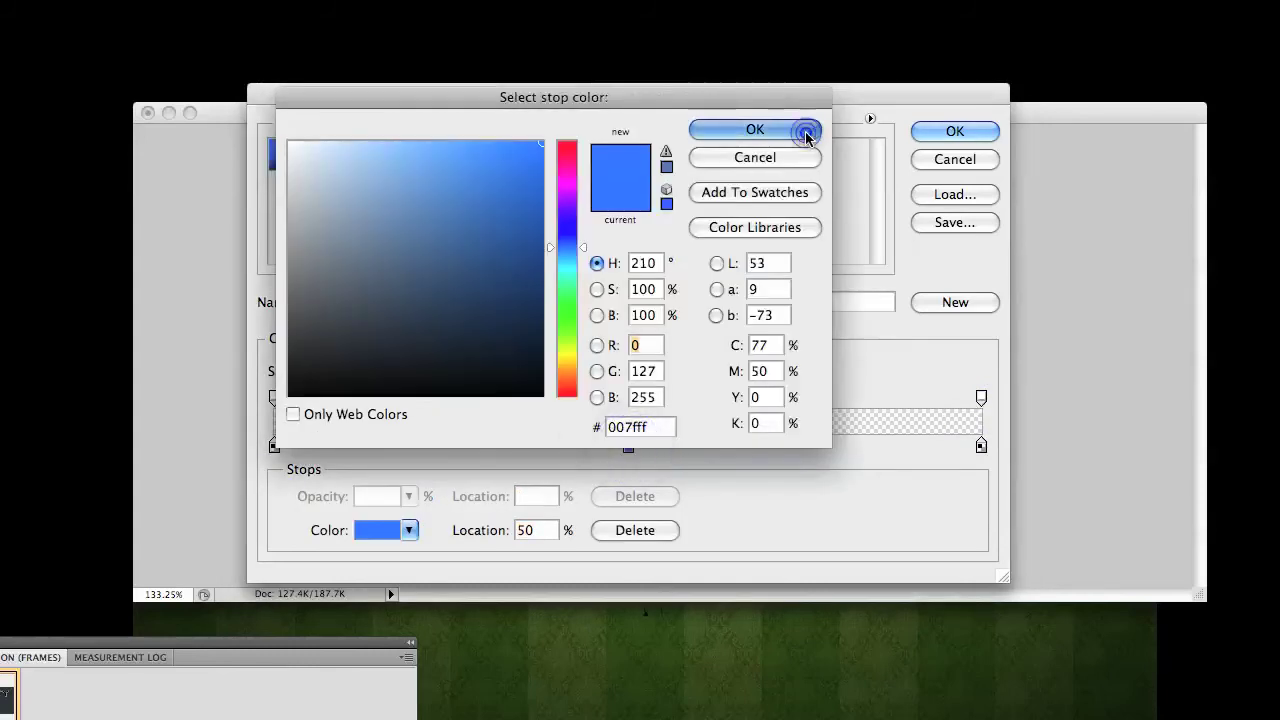
pyautogui.click(652, 530)
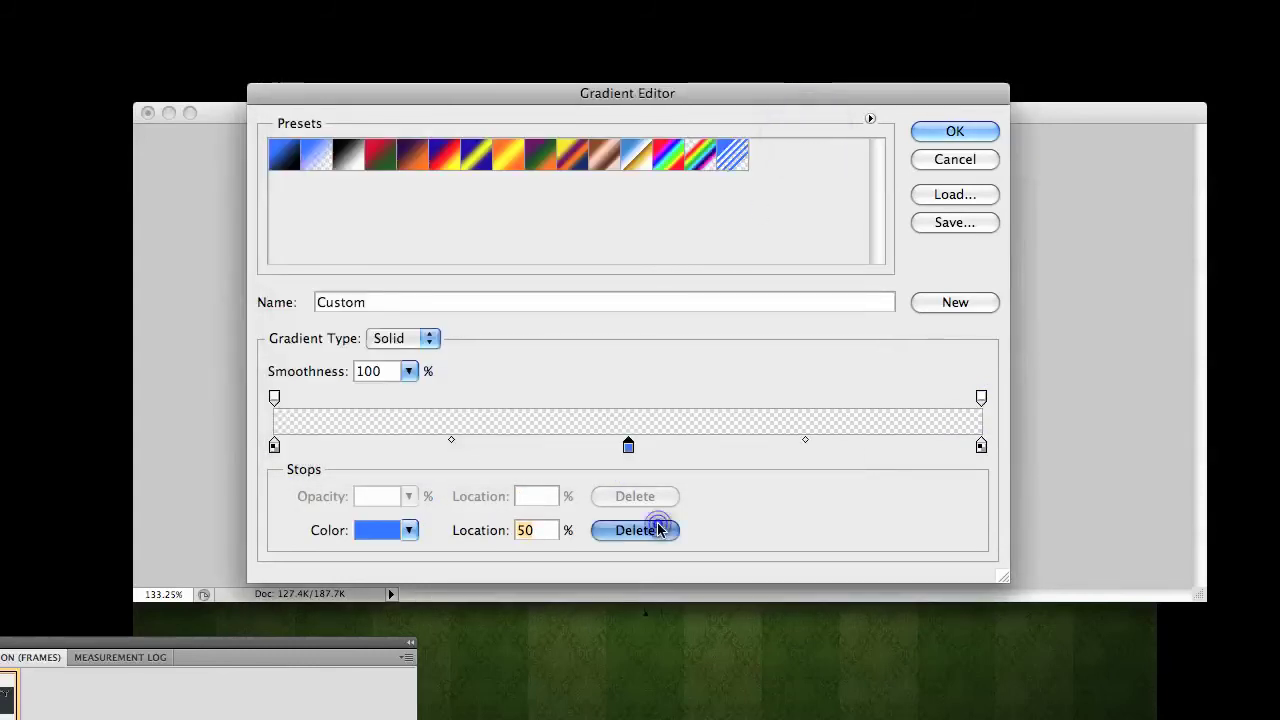
pyautogui.click(950, 162)
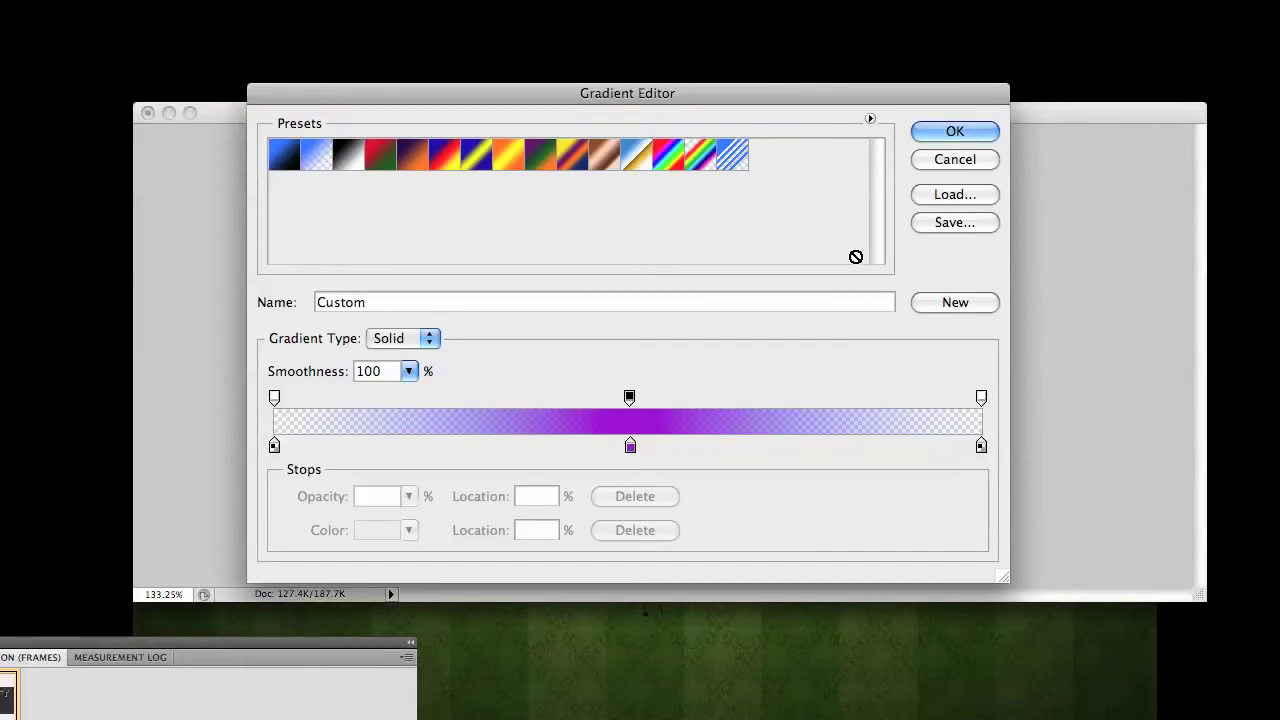
# Draw the custom transparent–purple–transparent gradient as a narrow vertical band across the letter N and clip it to the text.
pyautogui.click(963, 132)
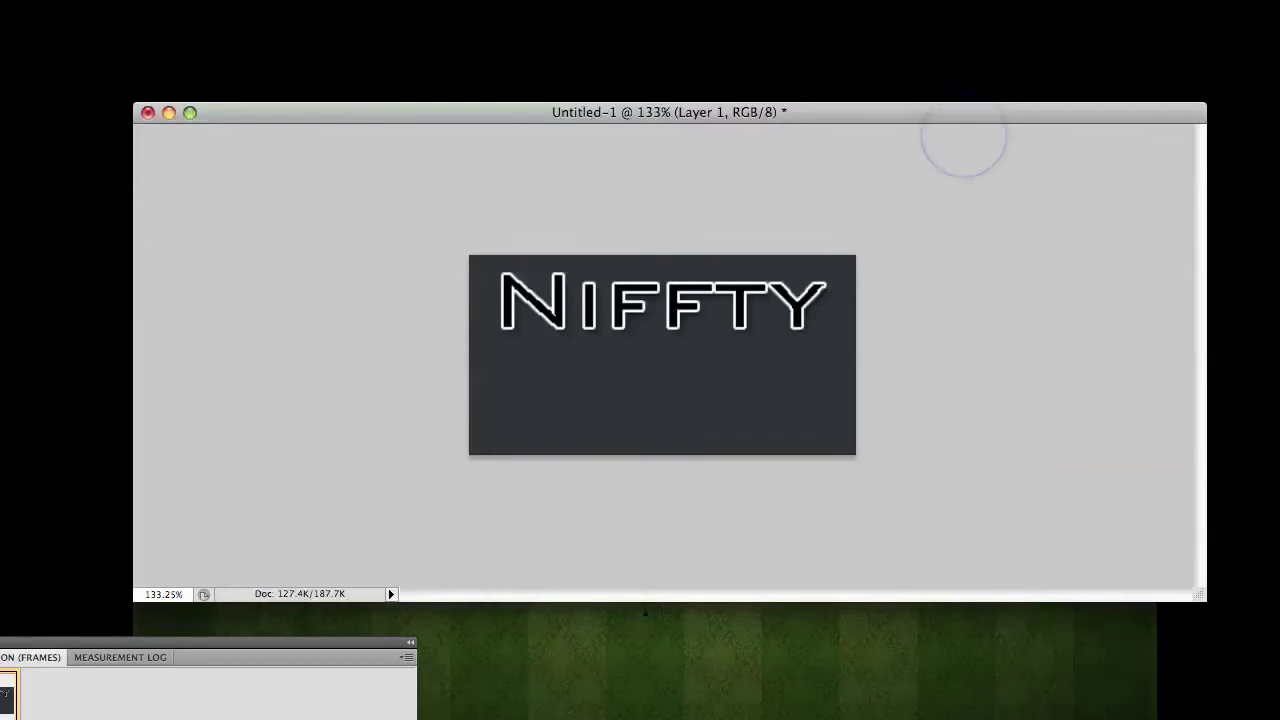
pyautogui.moveTo(494, 265); pyautogui.dragTo(518, 272)
pyautogui.press('super+z')
pyautogui.press('super+z')
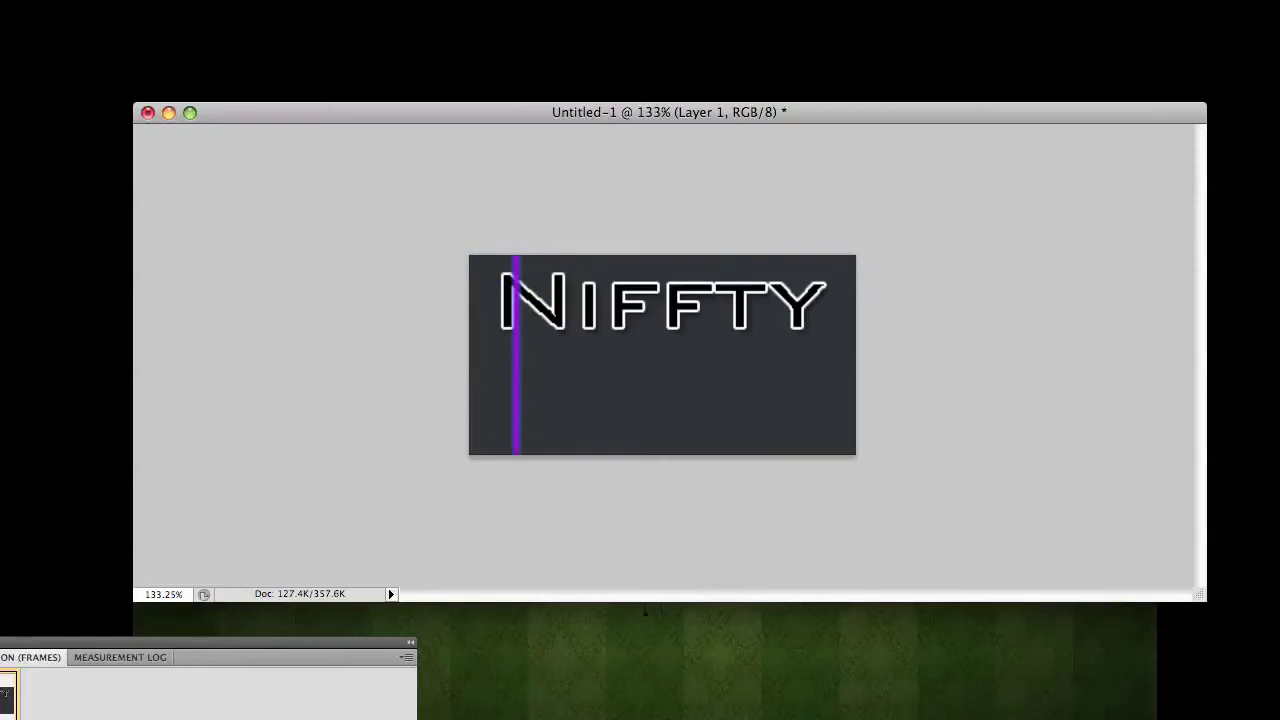
pyautogui.press('super+z')
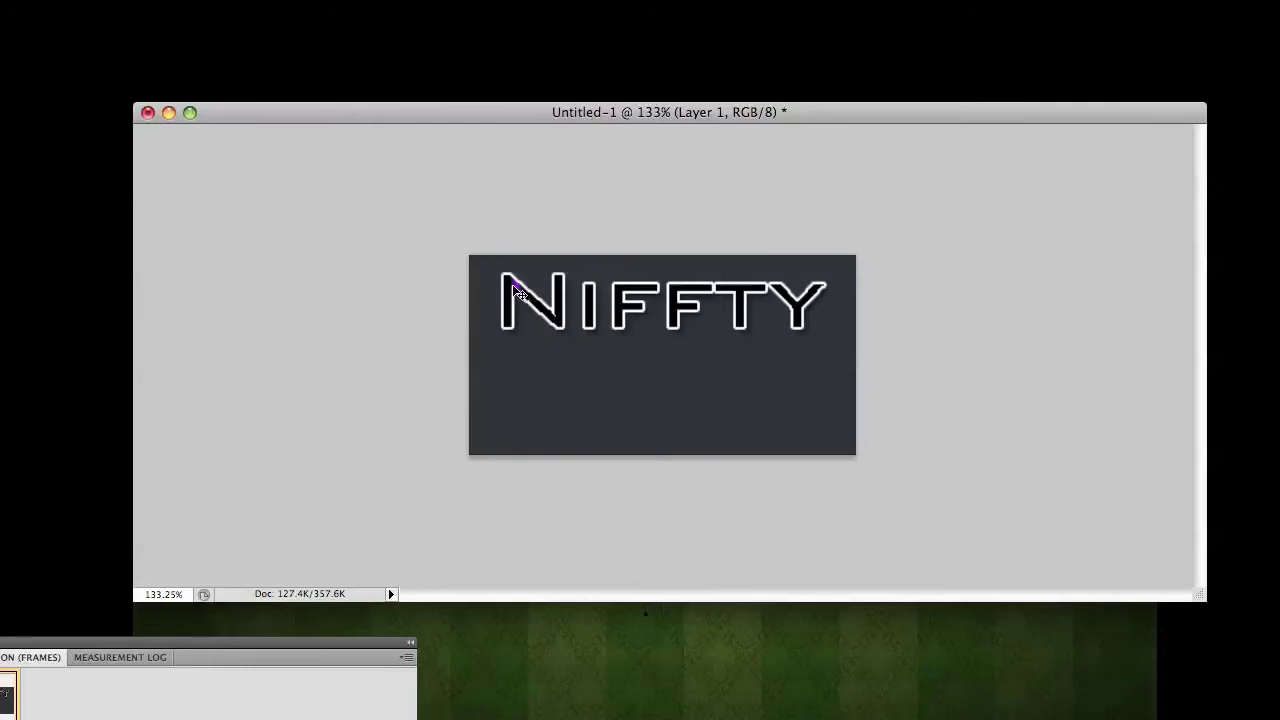
# Reposition the purple light band so it lies over the left stem of the N for the first frame.
pyautogui.moveTo(517, 285)
pyautogui.mouseDown()
pyautogui.moveTo(521, 338)
pyautogui.moveTo(514, 305)
pyautogui.mouseUp()
pyautogui.press('super+z')
pyautogui.press('super+z')
pyautogui.press('super+z')
pyautogui.click(503, 280)
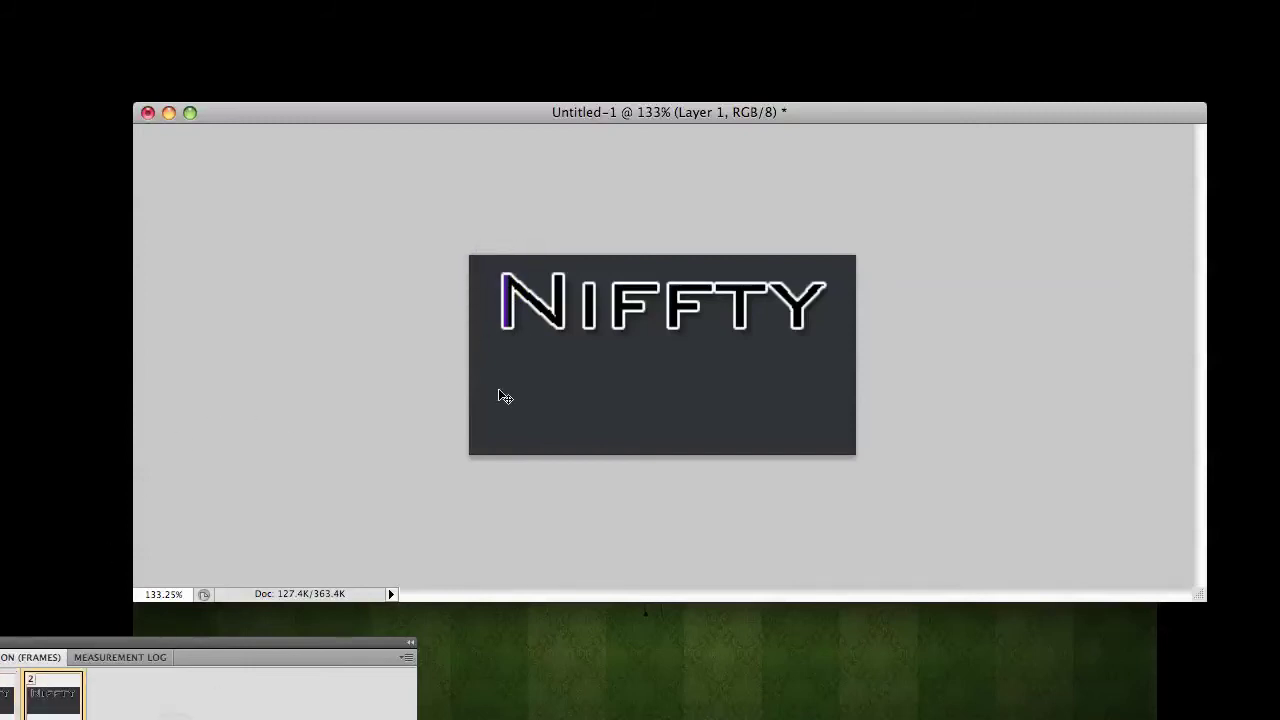
# Move the light band over the second F in frame 2 and past the end of the Y in frame 3.
pyautogui.moveTo(505, 296); pyautogui.dragTo(676, 302)
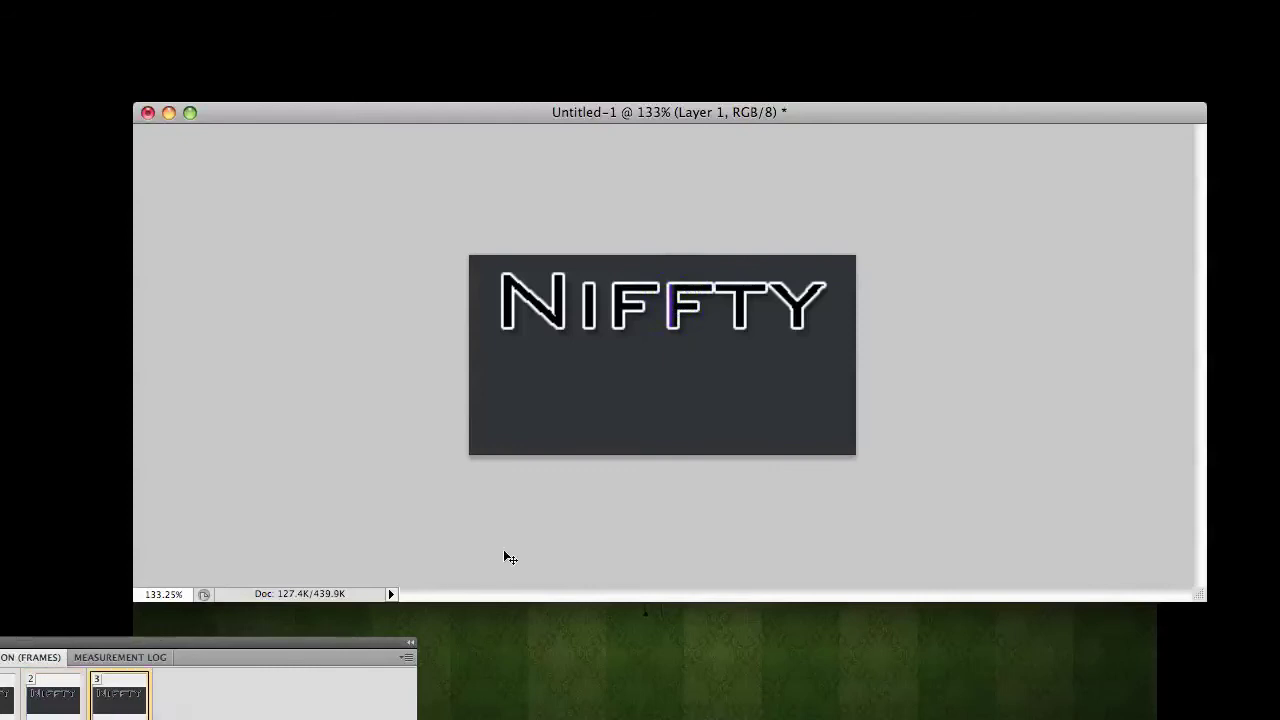
pyautogui.moveTo(670, 307); pyautogui.dragTo(834, 312)
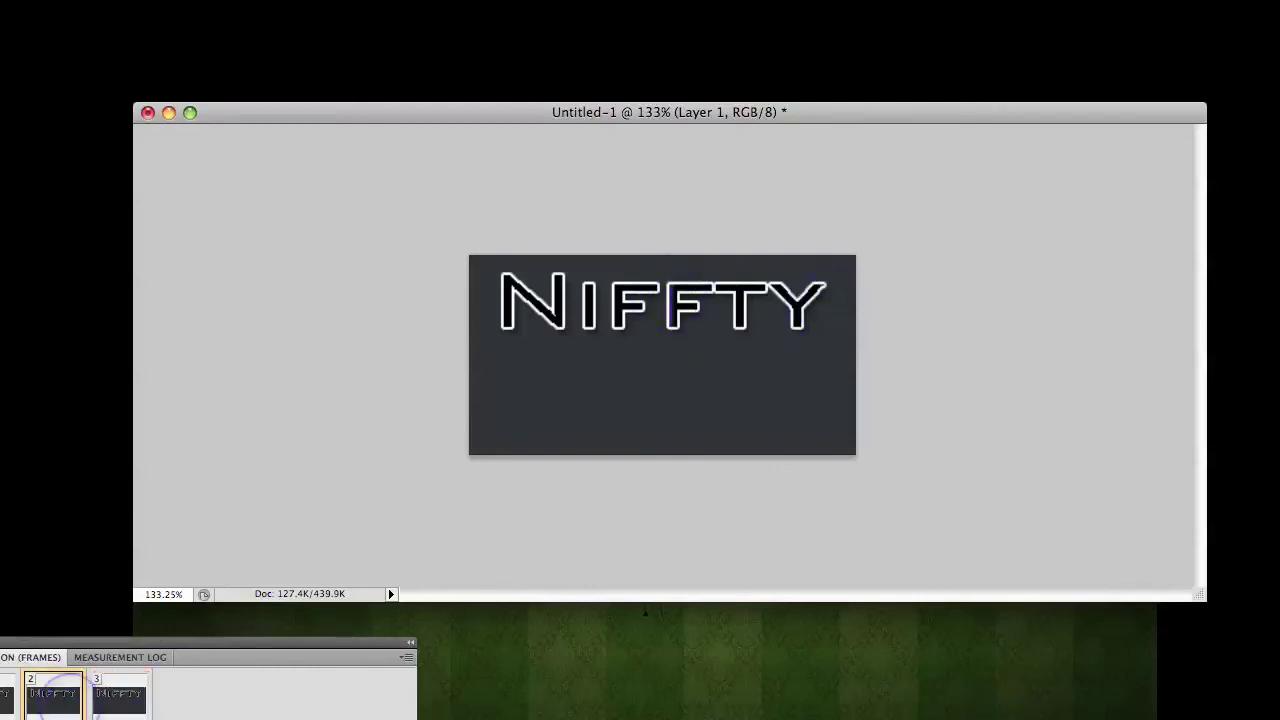
# Tween frame 2 with the previous frame, adding 25 frames for all layers with position, opacity and effects.
pyautogui.click(169, 718)
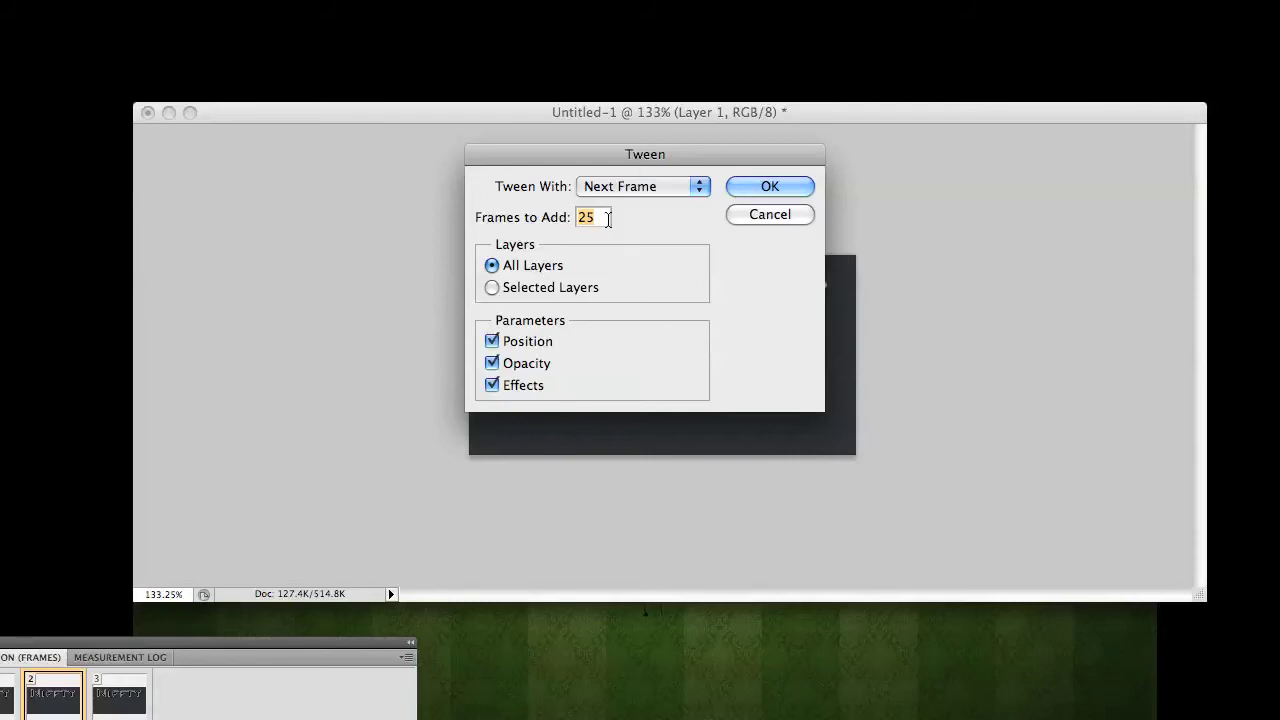
pyautogui.click(609, 186)
pyautogui.click(615, 170)
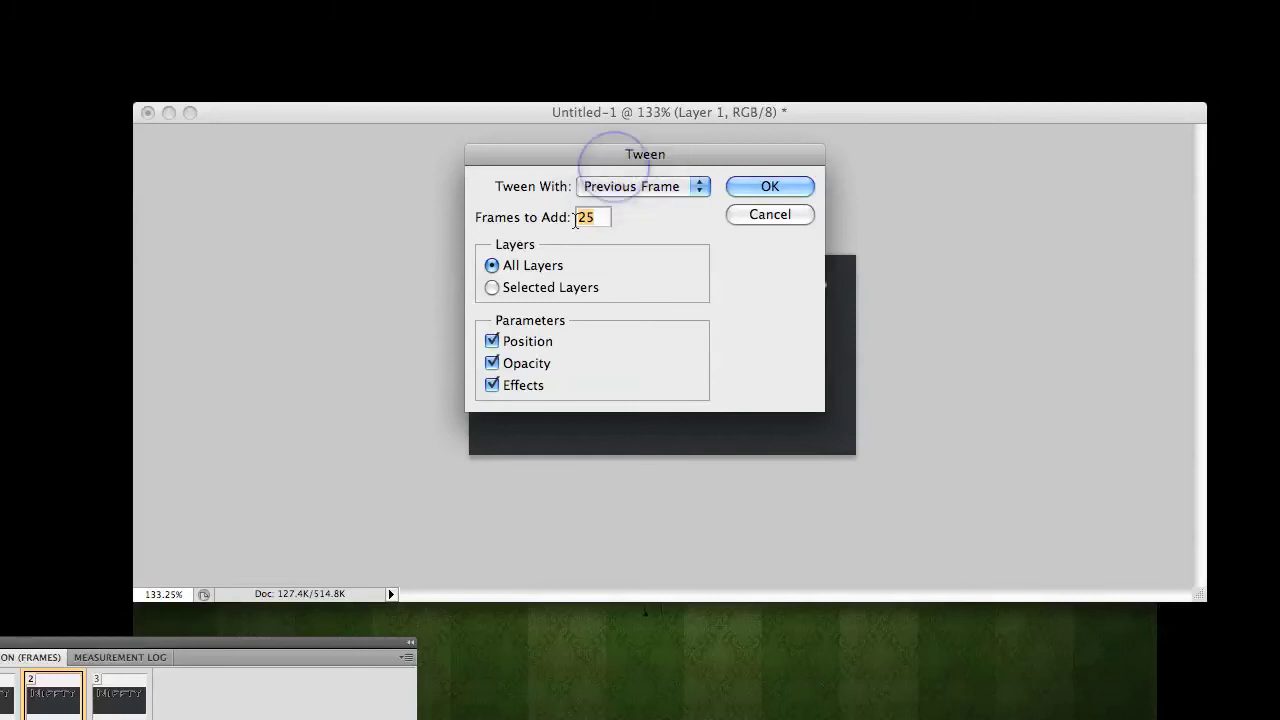
pyautogui.click(807, 186)
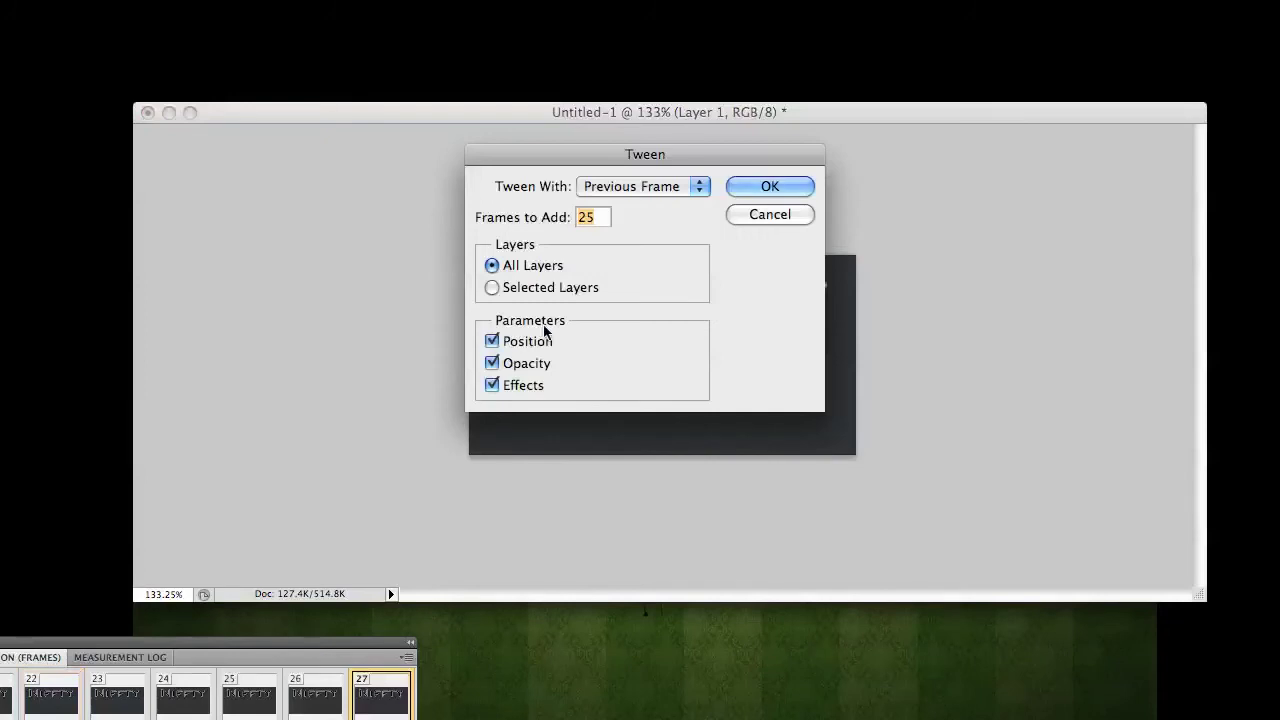
# Tween frame 27 with the next frame, adding 25 frames for all layers.
pyautogui.click(641, 191)
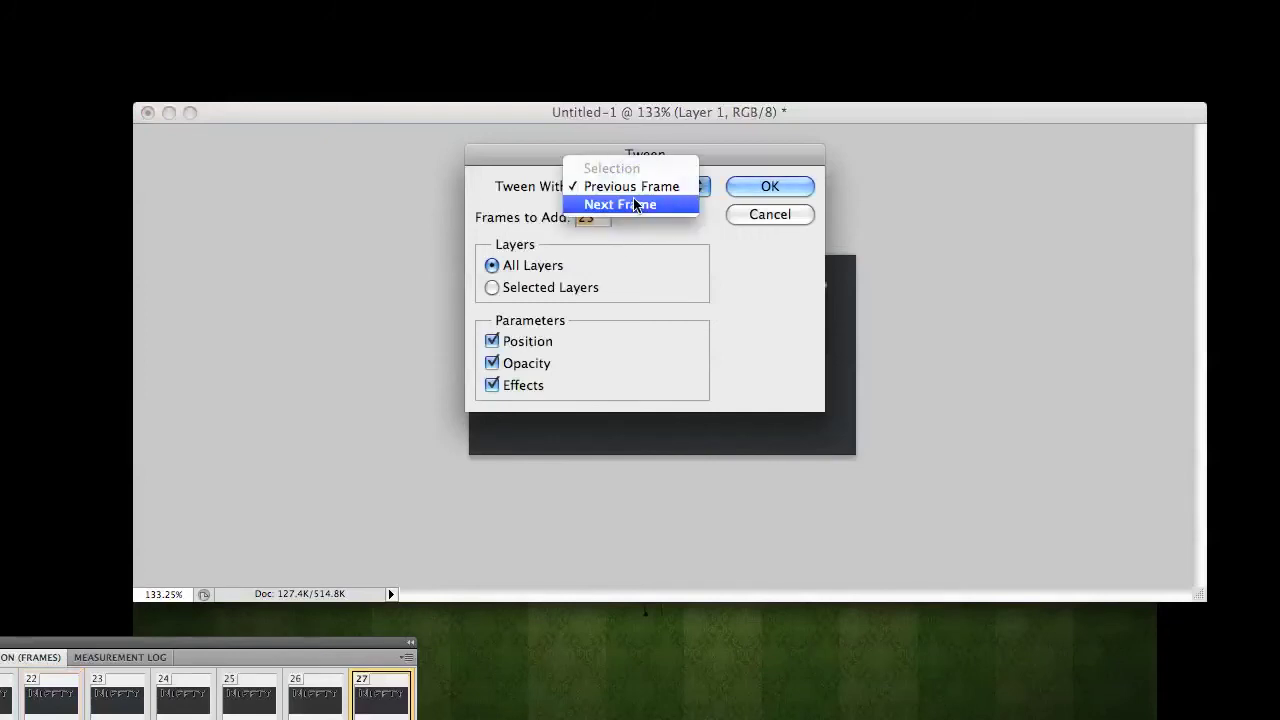
pyautogui.click(633, 206)
pyautogui.click(770, 187)
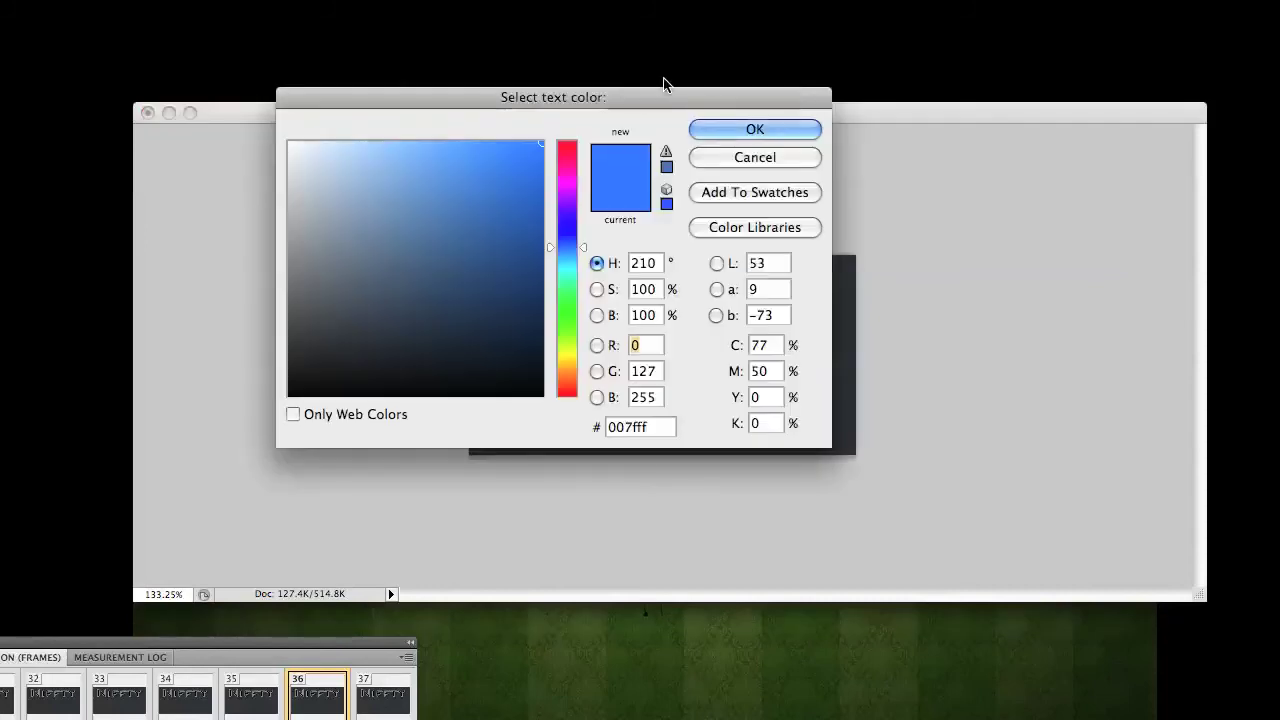
# Add the text "Welcome to my account" in blue (#007fff) near the bottom of the canvas.
pyautogui.click(741, 125)
pyautogui.click(496, 426)
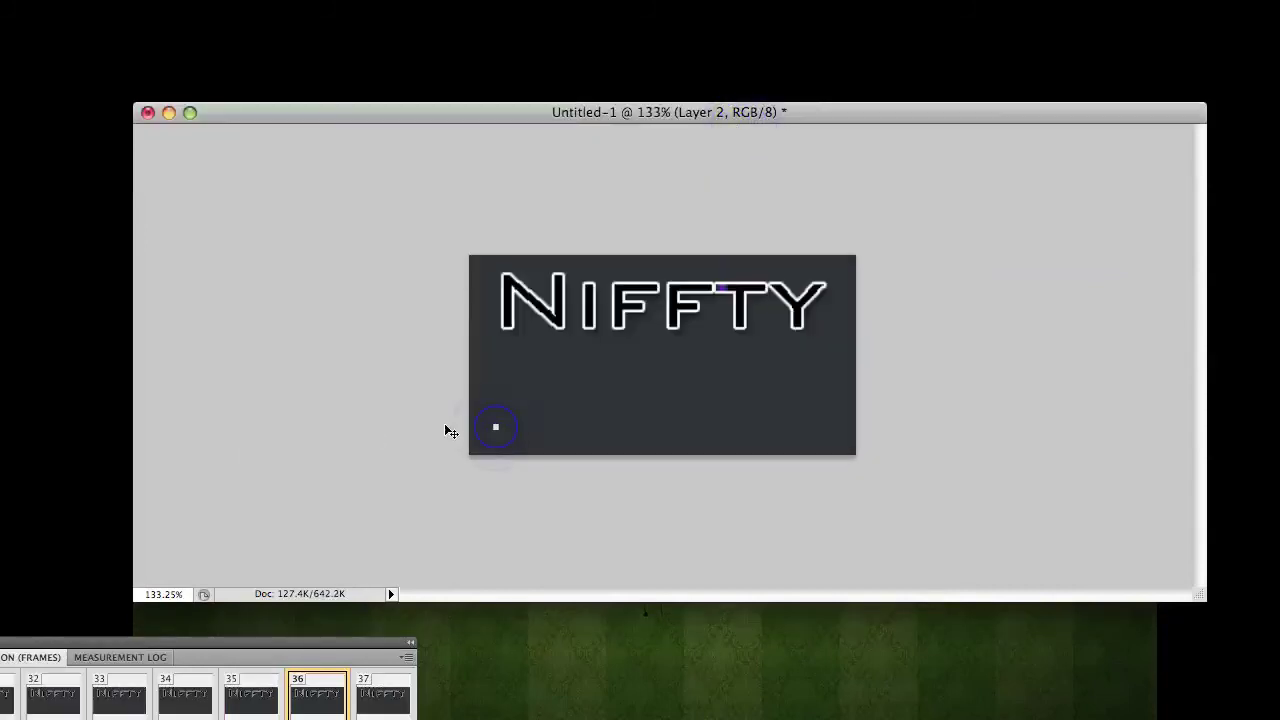
pyautogui.write('Welco')
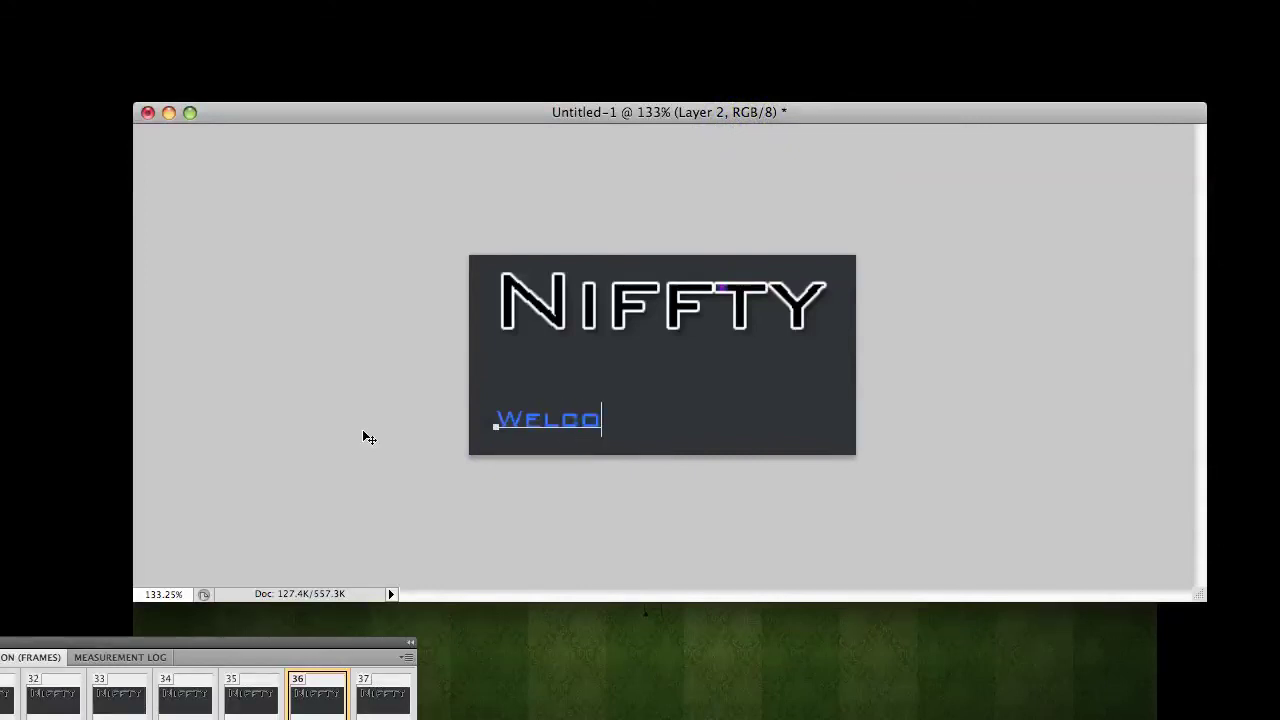
pyautogui.write('me to my a')
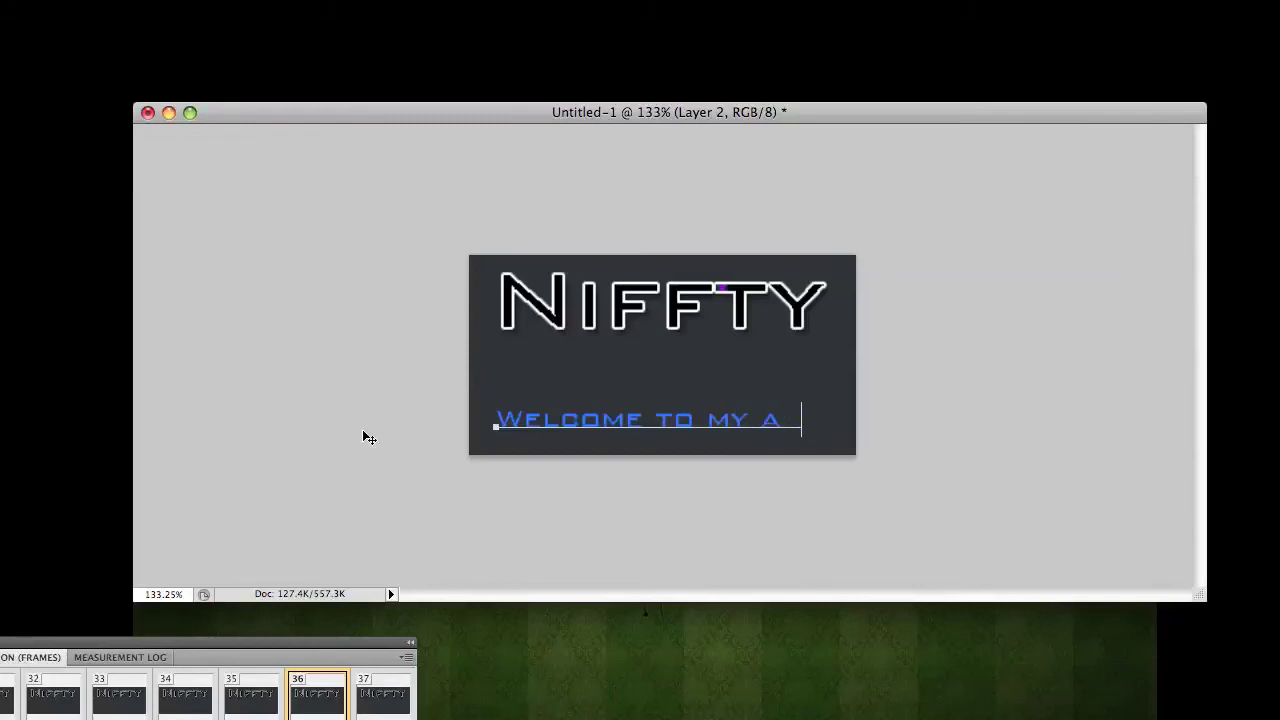
pyautogui.write('ccount')
pyautogui.press('super+Return')
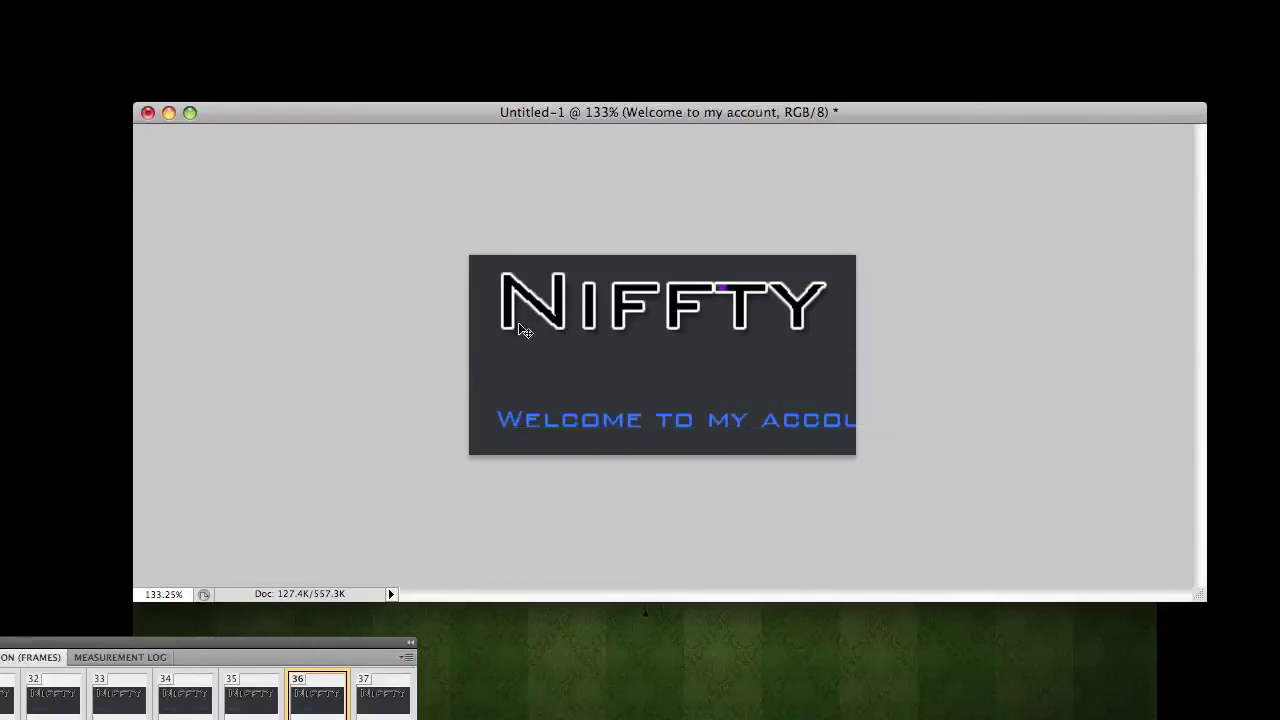
# Scale the welcome text to about the width of the Niffty title and centre it beneath the title.
pyautogui.press('super+t')
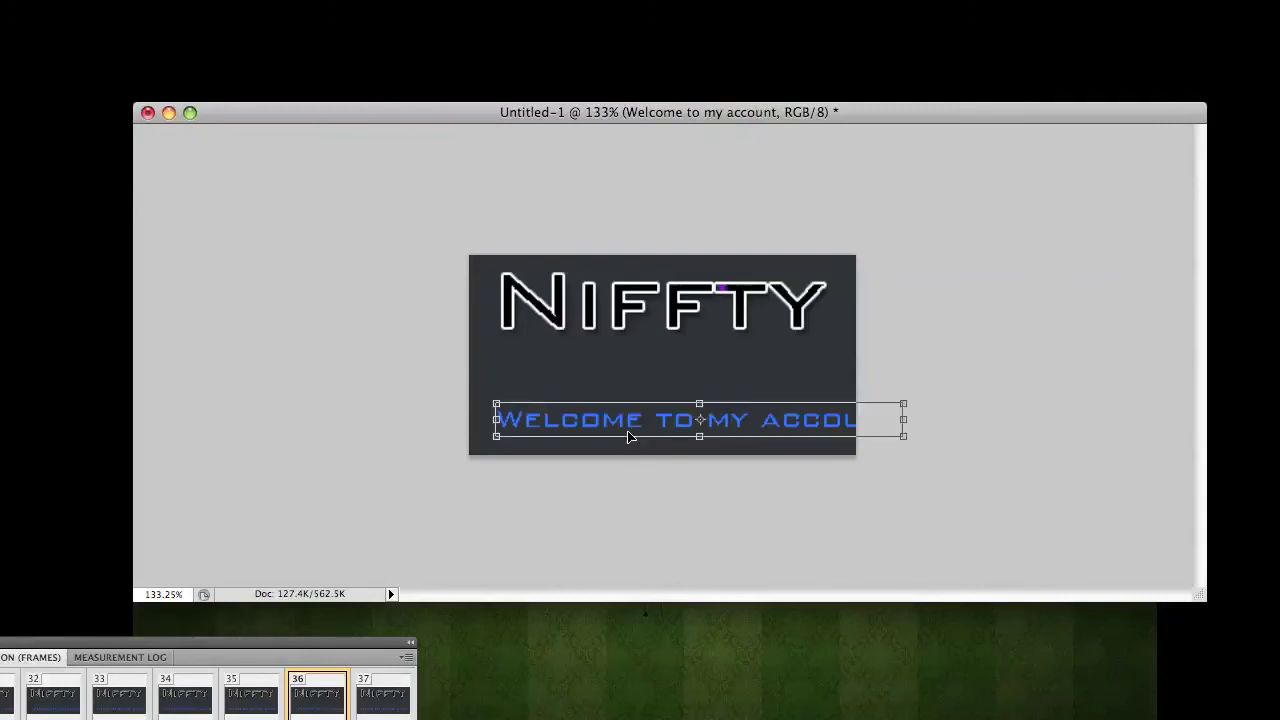
pyautogui.moveTo(497, 403); pyautogui.dragTo(558, 434)
pyautogui.press('Return')
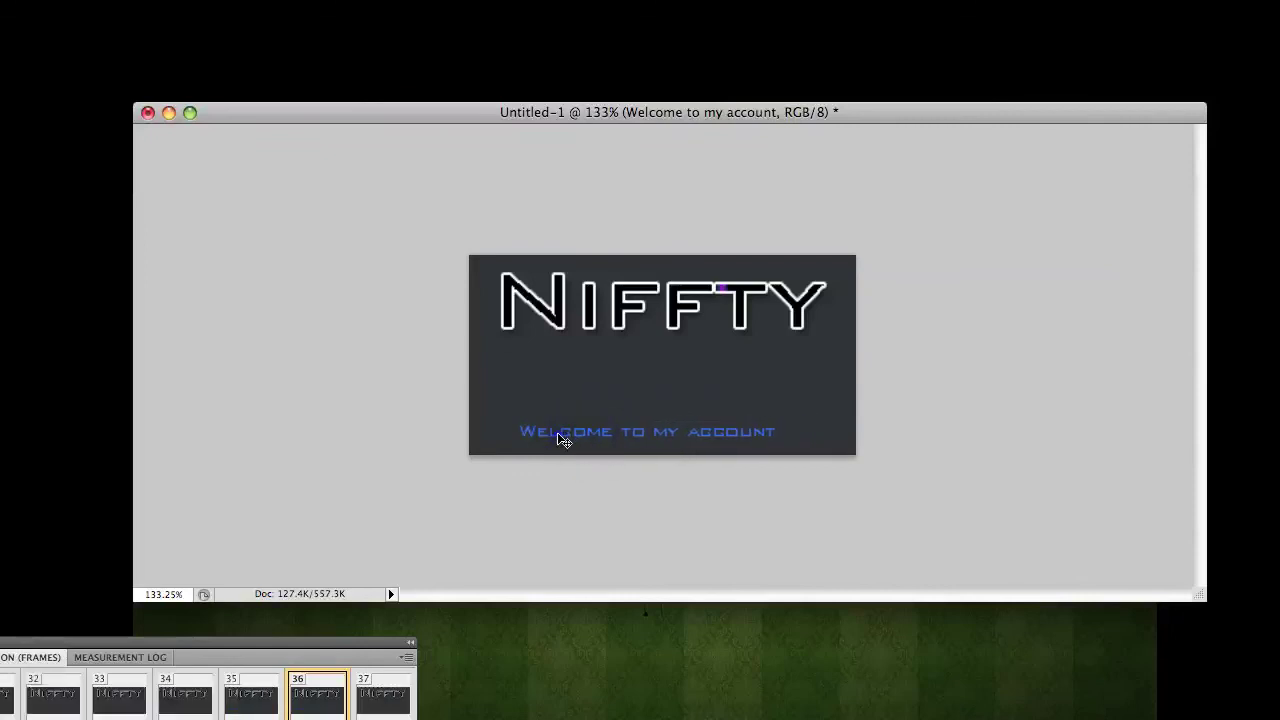
pyautogui.press('super+t')
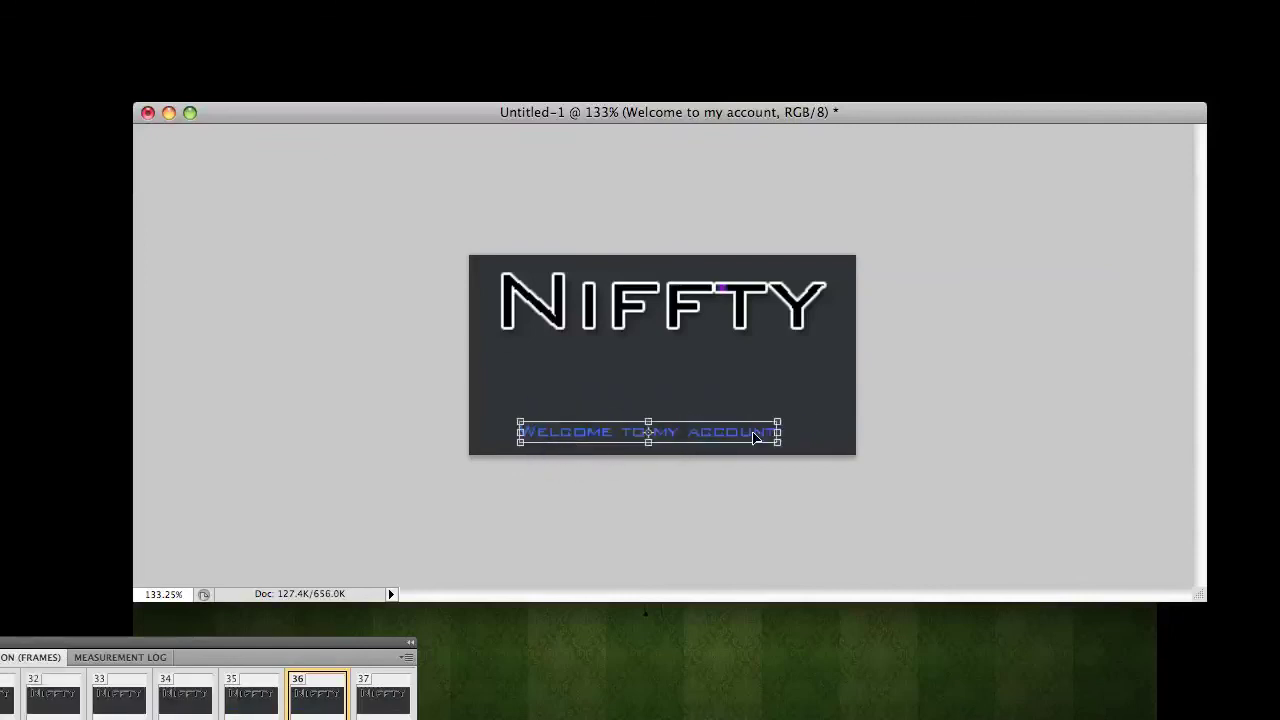
pyautogui.moveTo(777, 428); pyautogui.dragTo(845, 395)
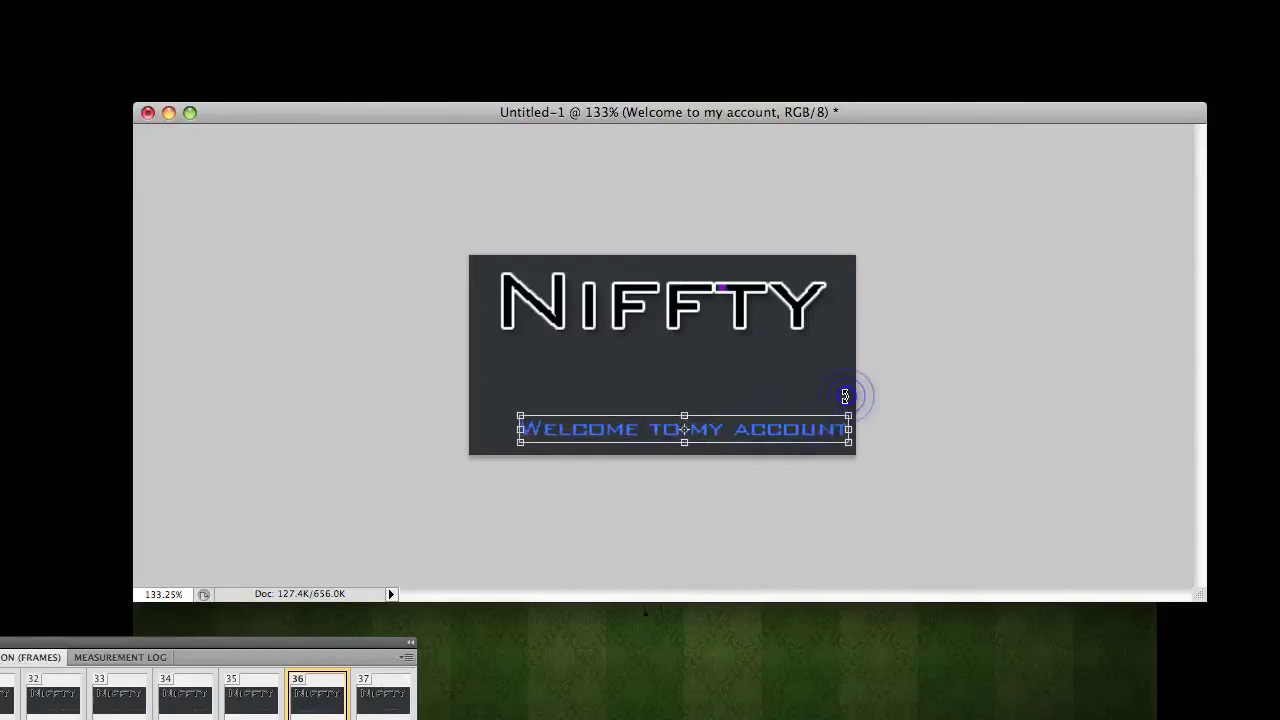
pyautogui.press('Return')
pyautogui.moveTo(751, 432); pyautogui.dragTo(736, 426)
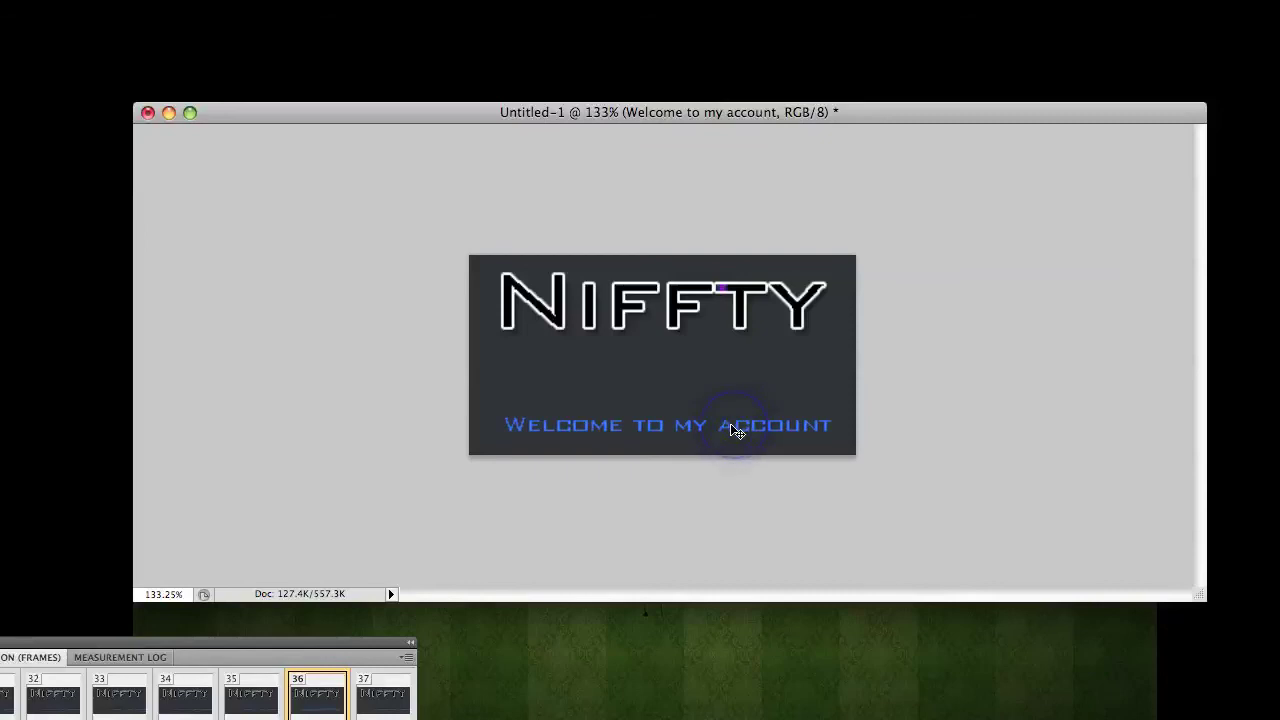
# Give the welcome text a default drop shadow and an outer glow in saturated blue.
pyautogui.click(731, 425)
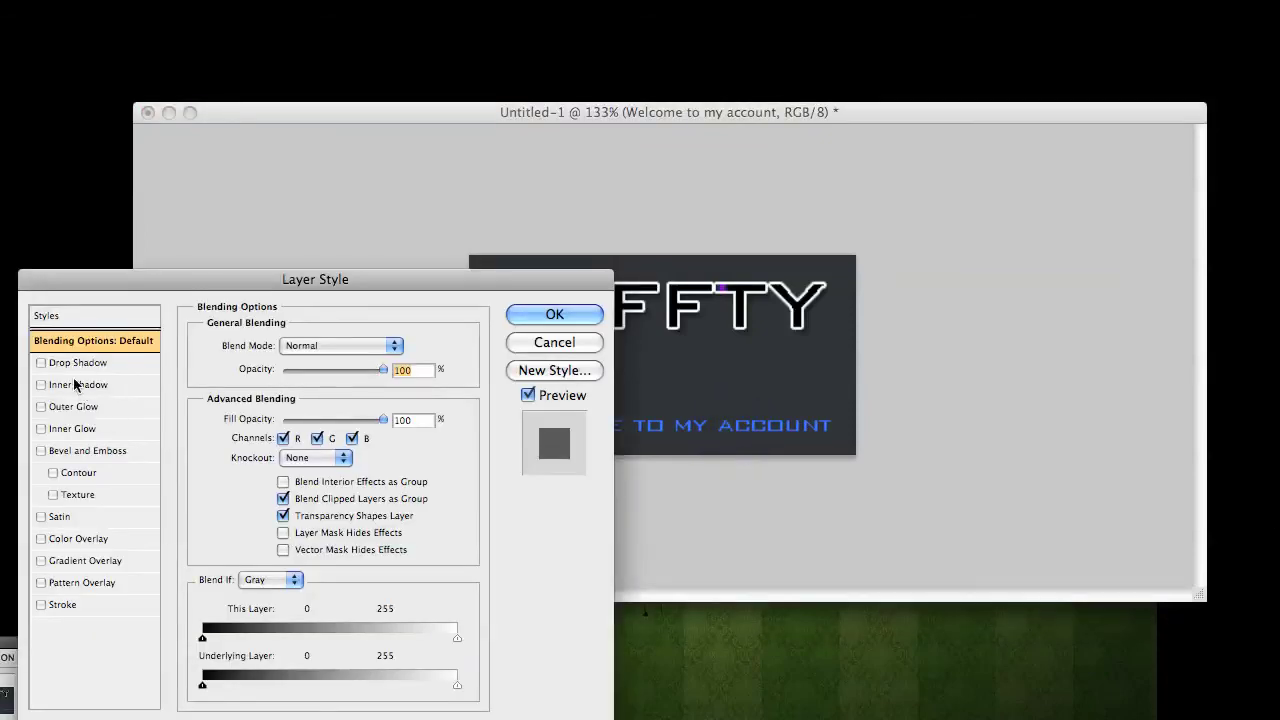
pyautogui.click(41, 362)
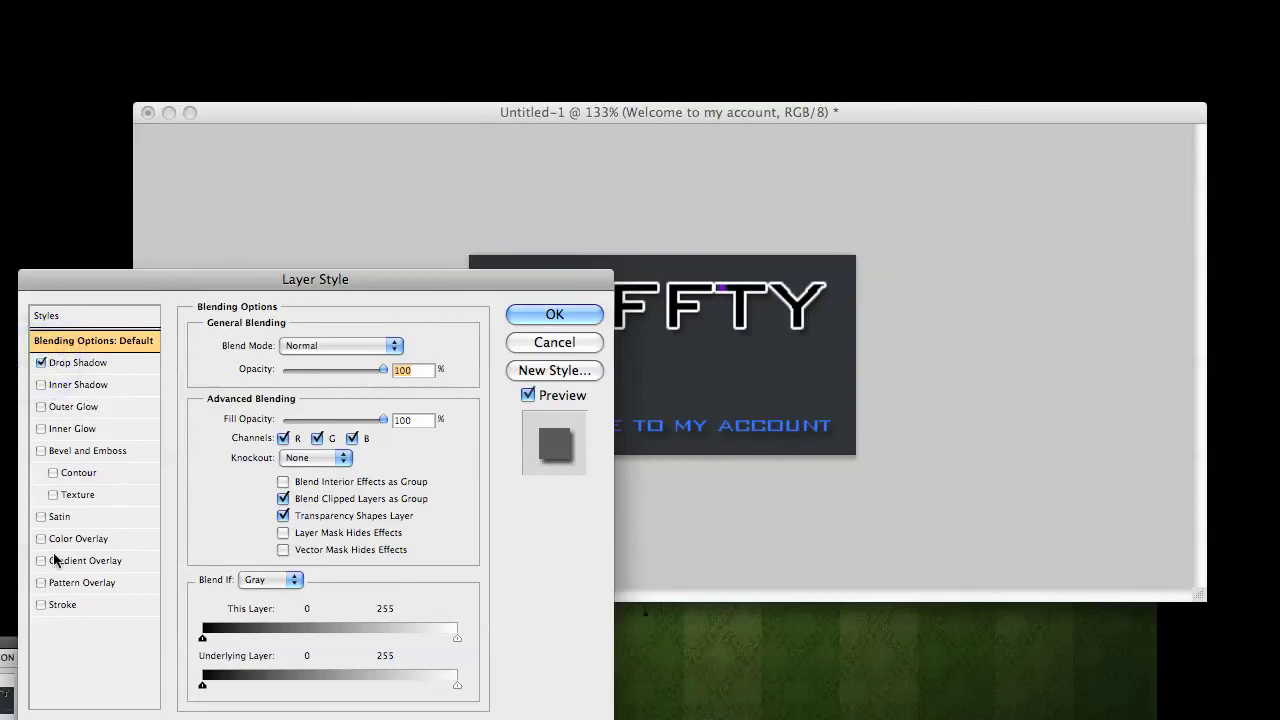
pyautogui.click(41, 406)
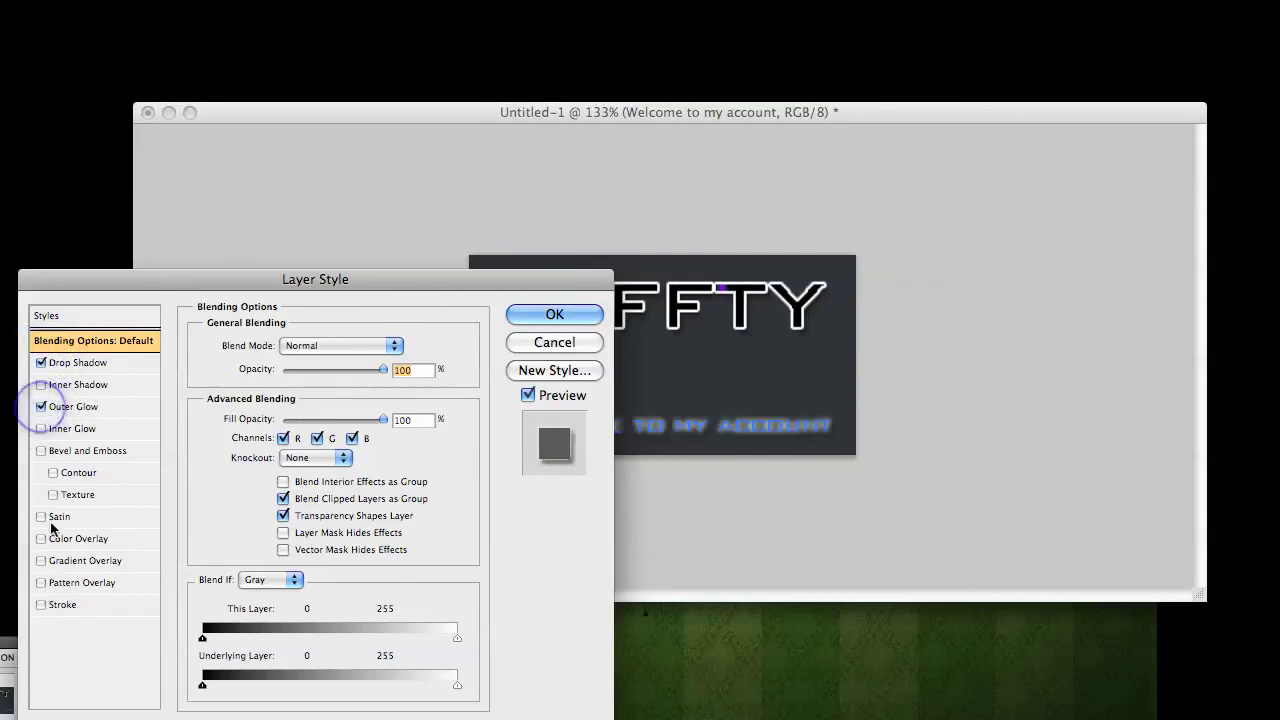
pyautogui.click(84, 406)
pyautogui.click(241, 415)
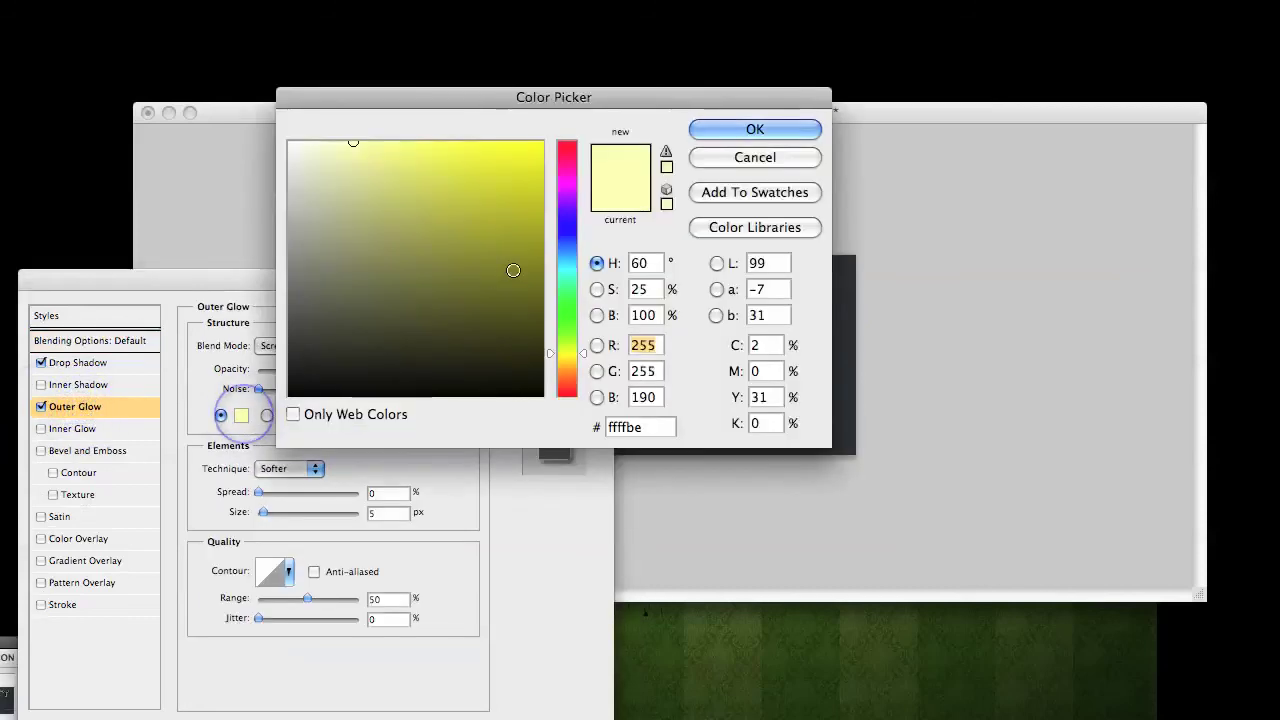
pyautogui.click(572, 220)
pyautogui.moveTo(572, 222); pyautogui.dragTo(572, 239)
pyautogui.moveTo(511, 183); pyautogui.dragTo(560, 130)
pyautogui.click(757, 127)
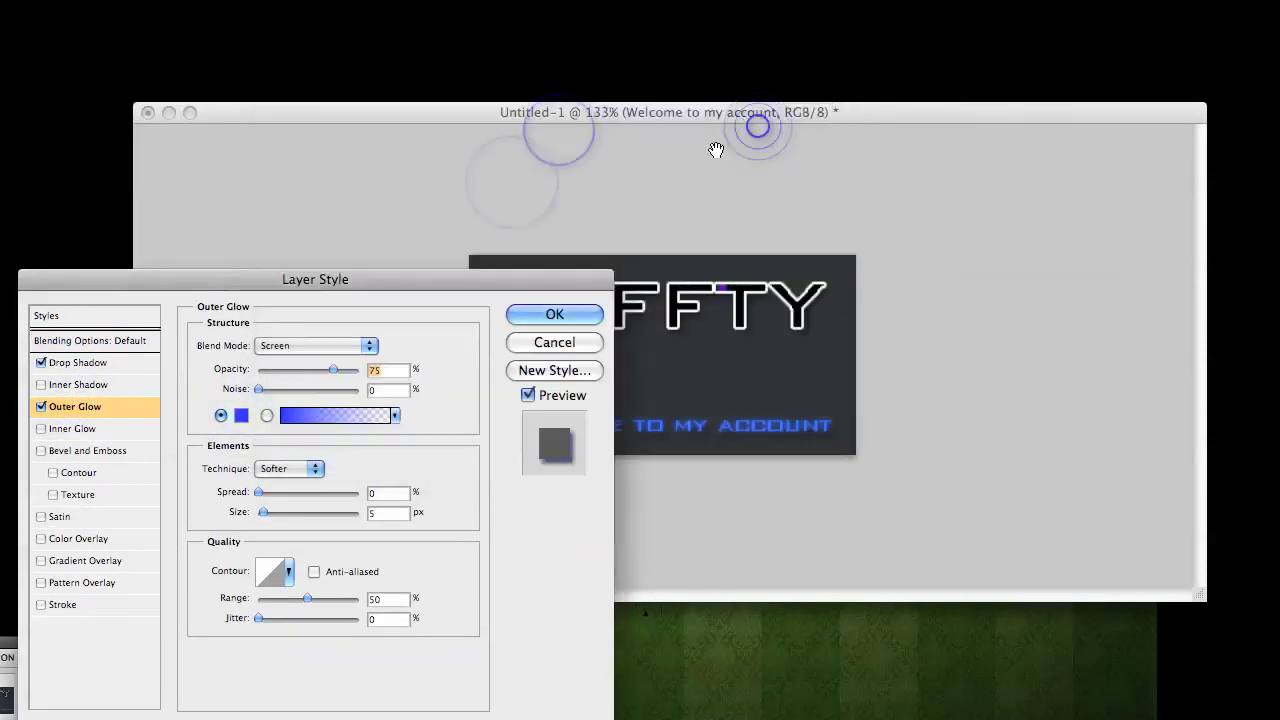
# Set the welcome text's outer glow to 15% spread and 18 px size.
pyautogui.click(400, 493)
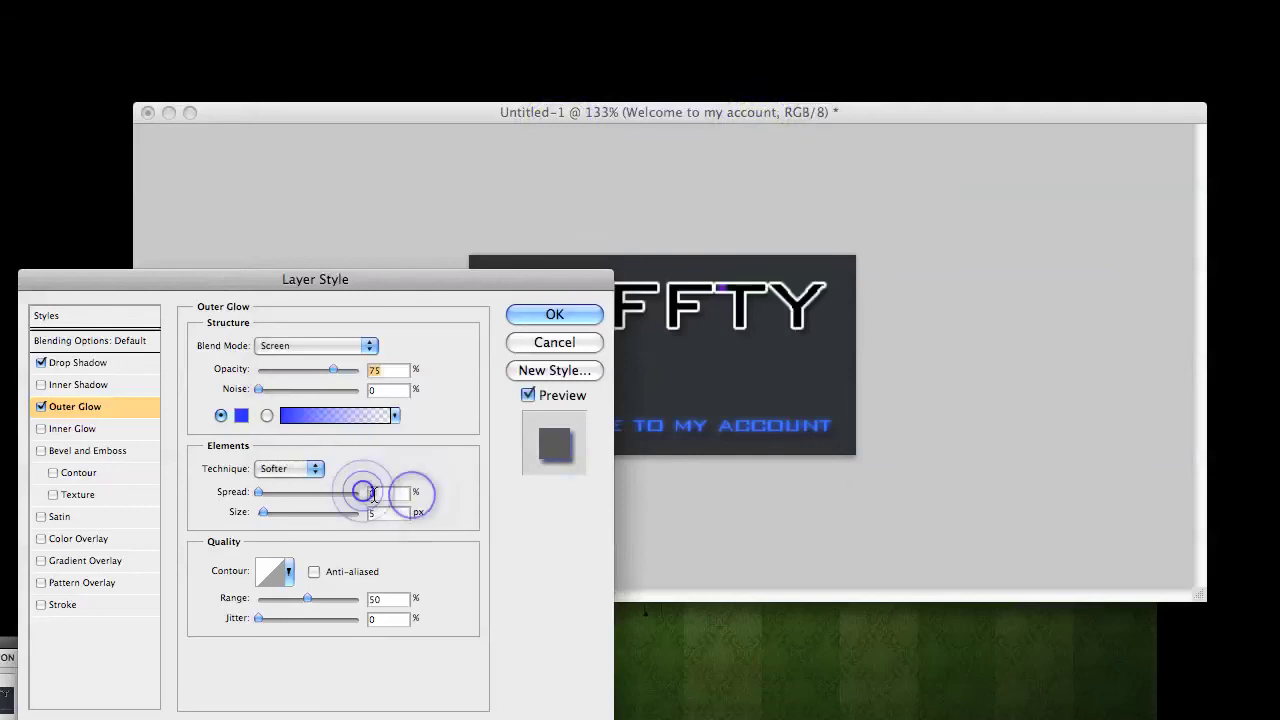
pyautogui.write('15')
pyautogui.press('Tab')
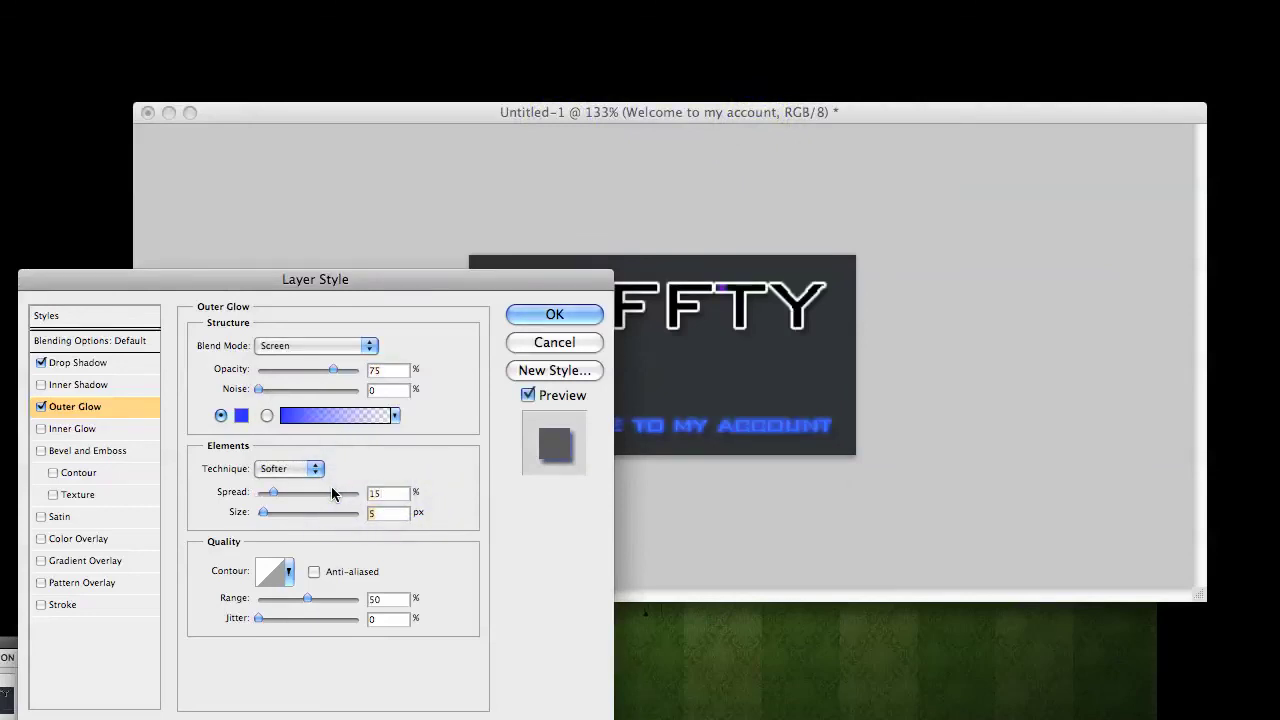
pyautogui.write('18')
pyautogui.press('Tab')
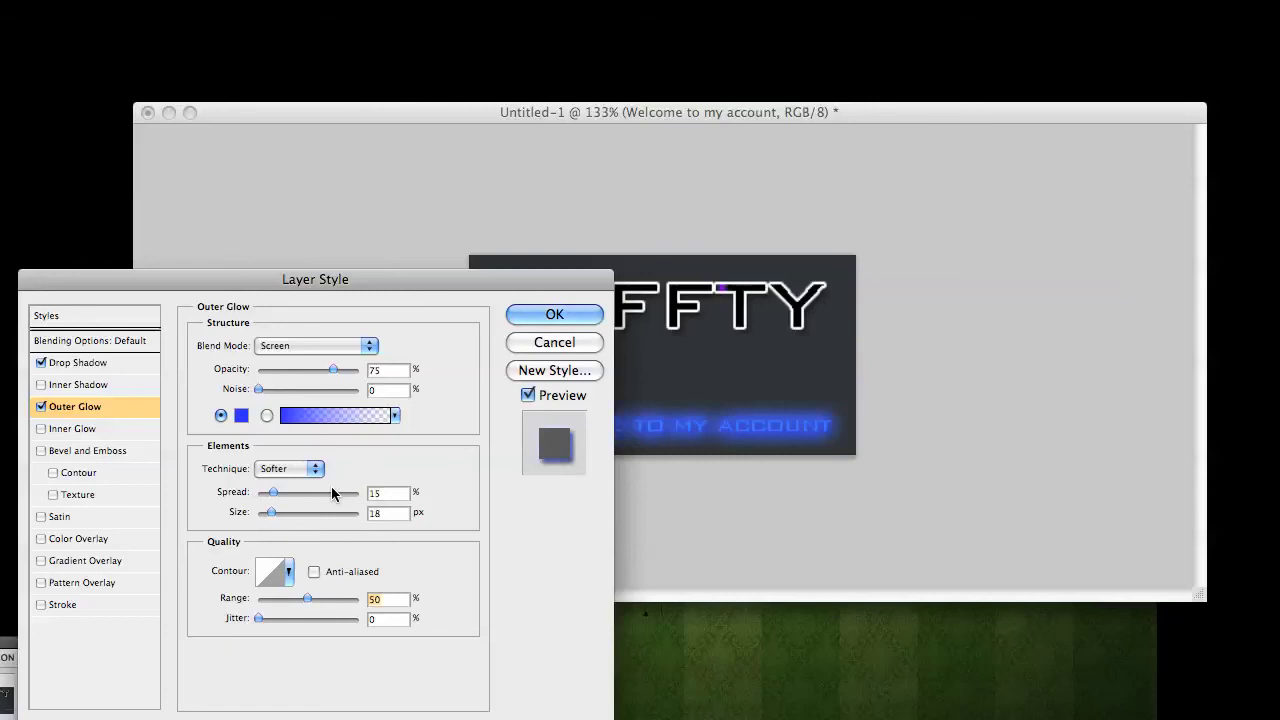
pyautogui.click(540, 315)
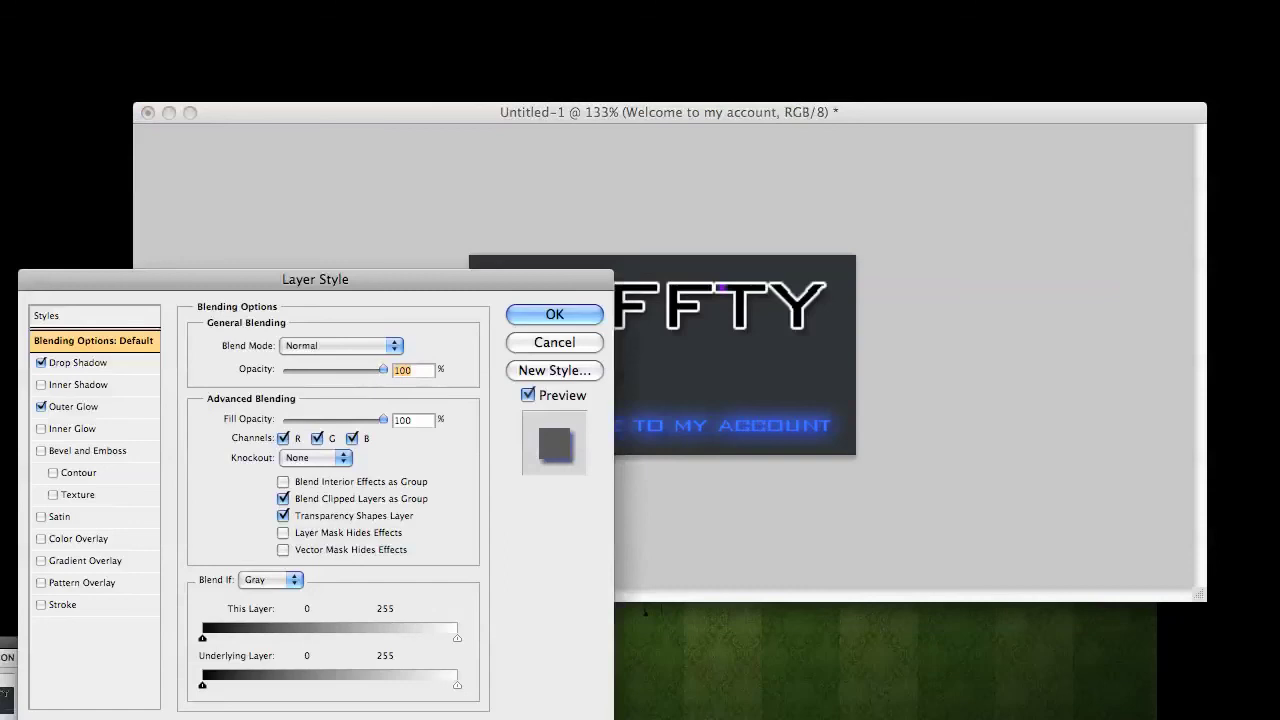
# Add a 2 px black outside stroke at 100% opacity to the welcome text.
pyautogui.click(55, 605)
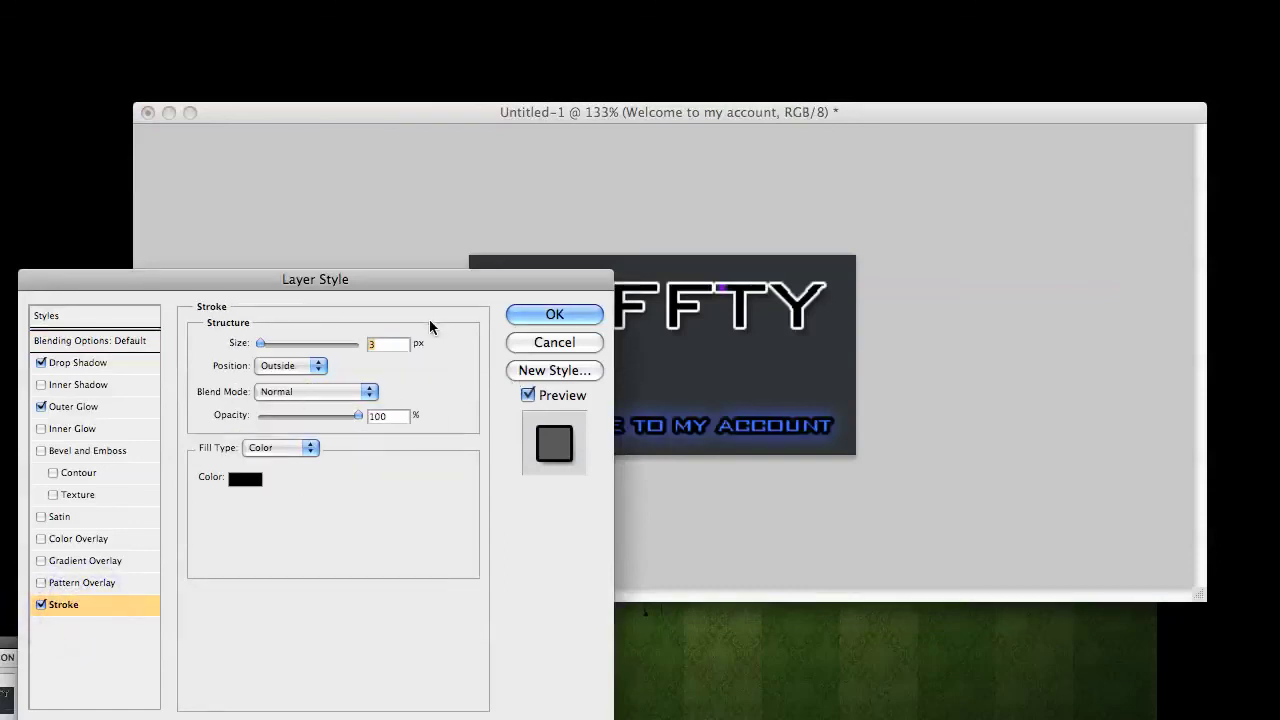
pyautogui.write('2')
pyautogui.click(553, 314)
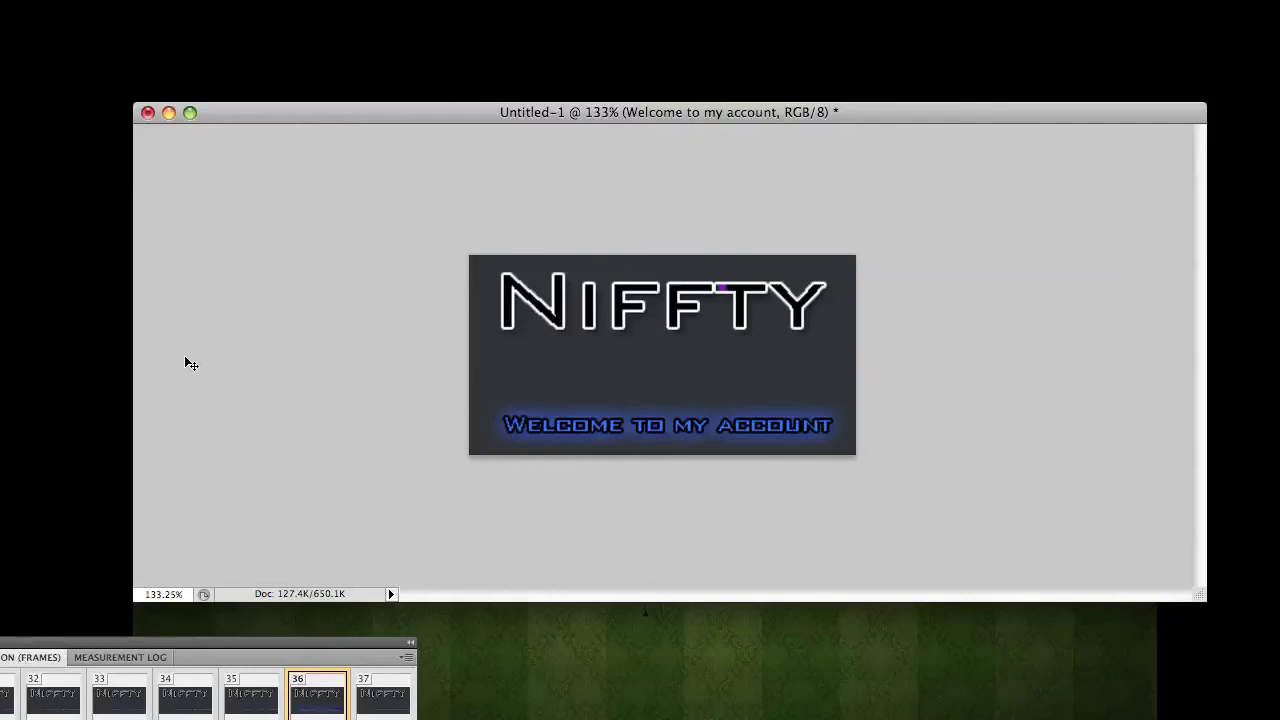
# Open the canvas size settings for the document.
pyautogui.press('alt+super+c')
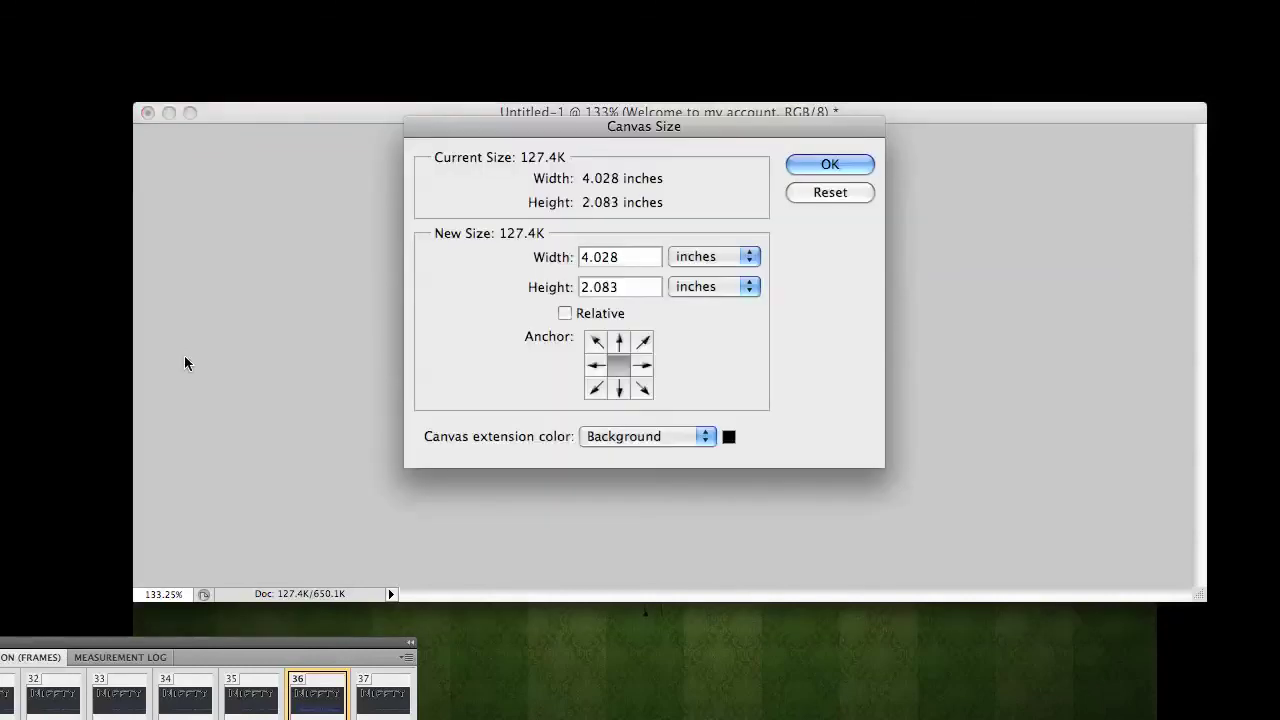